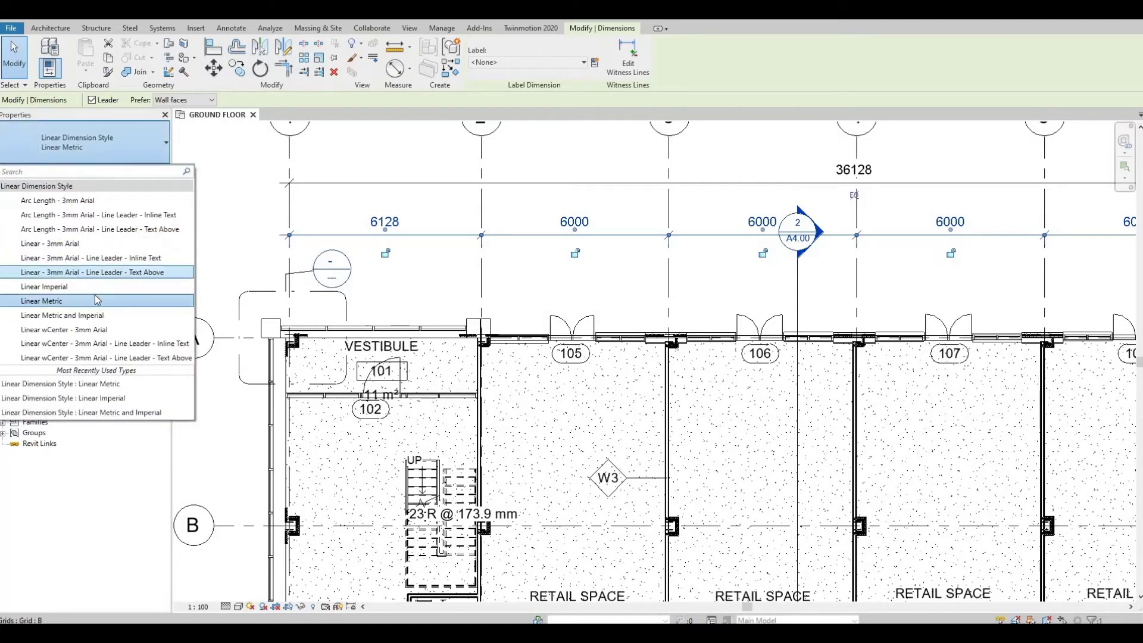
Try switching the grid dimensions to Linear Imperial, then dismiss the dimension style list
click(89, 288)
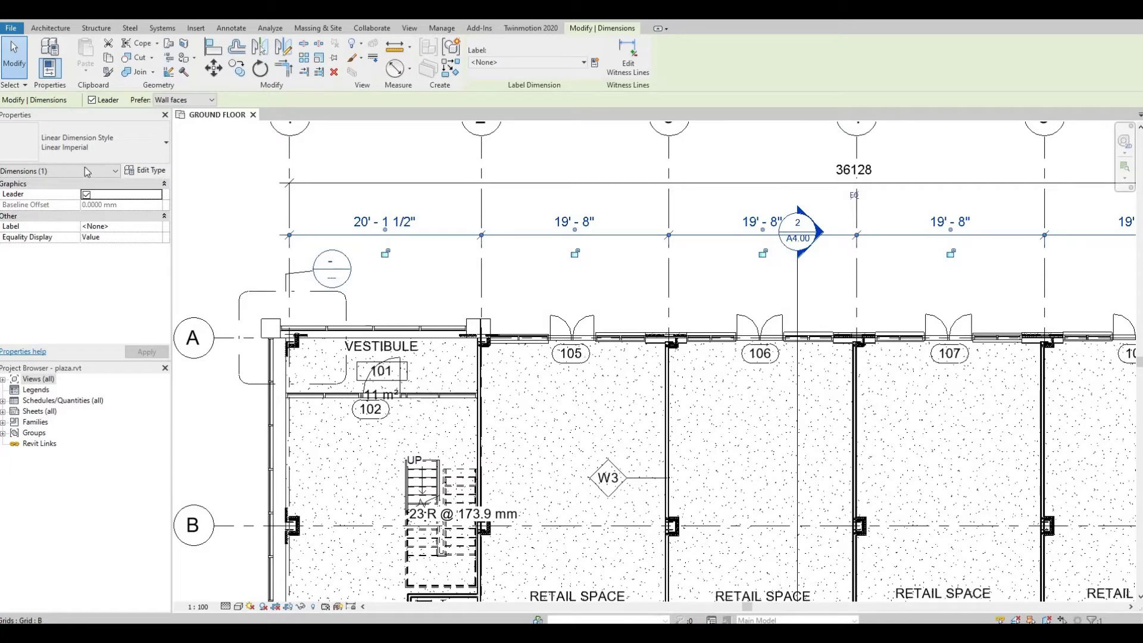
click(116, 143)
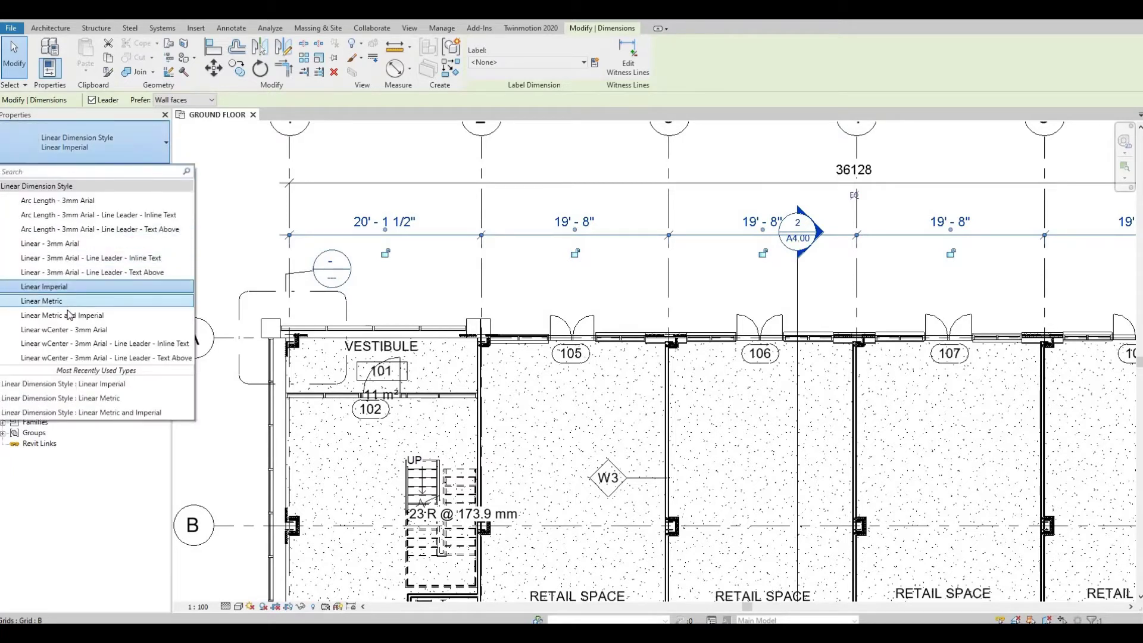
key(Escape)
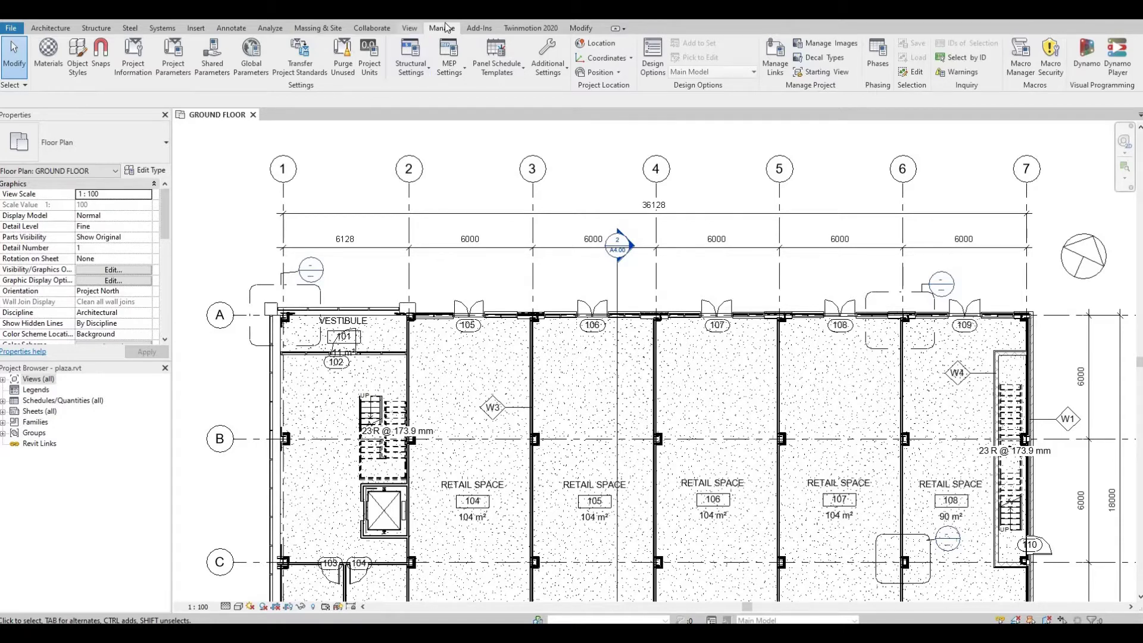
Set the project's length units to feet and fractional inches in Project Units
click(368, 57)
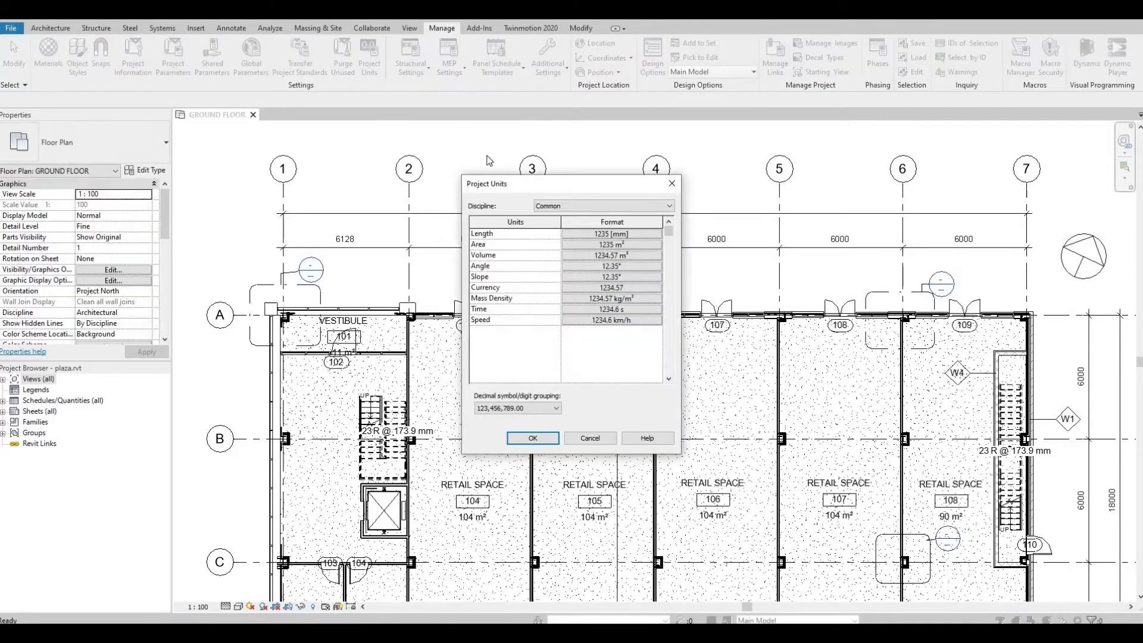
click(610, 235)
click(603, 256)
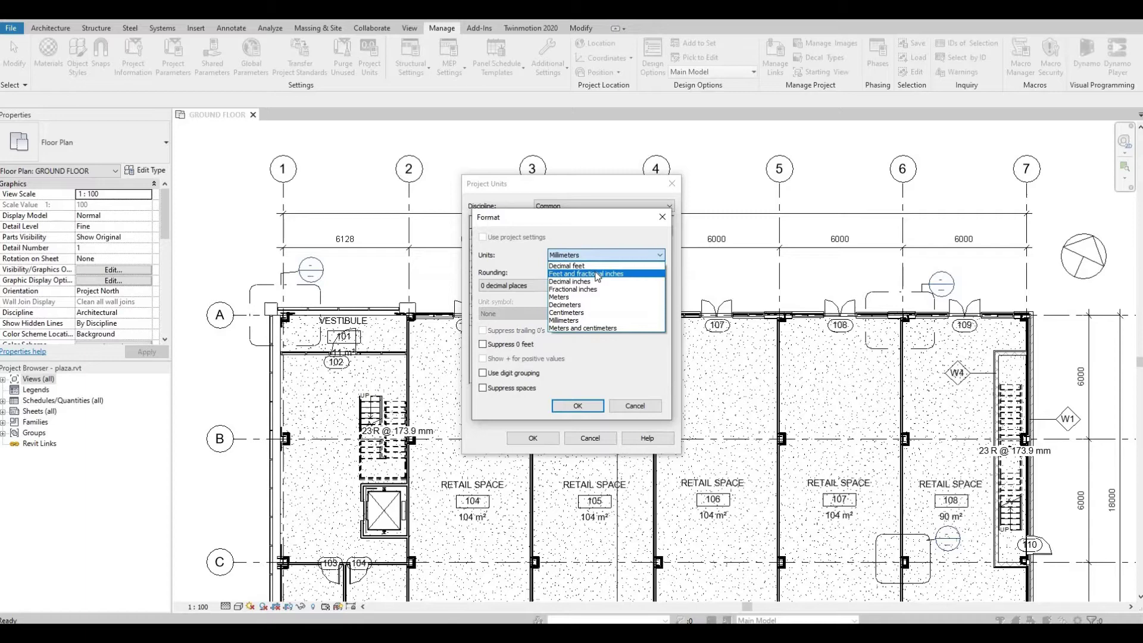
click(597, 274)
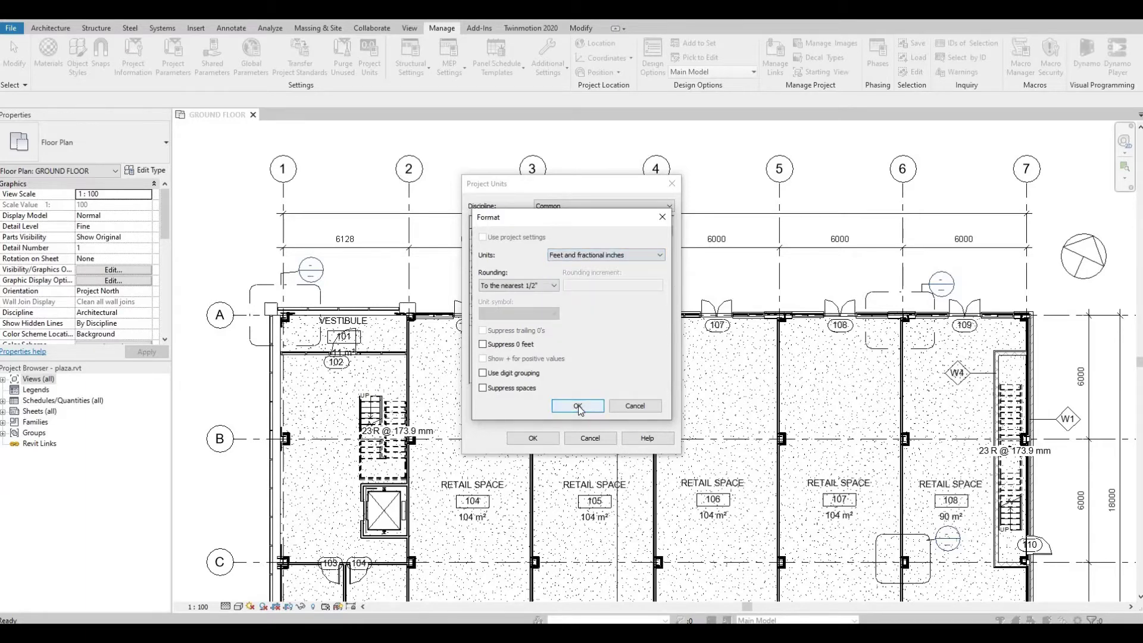
click(576, 406)
click(540, 437)
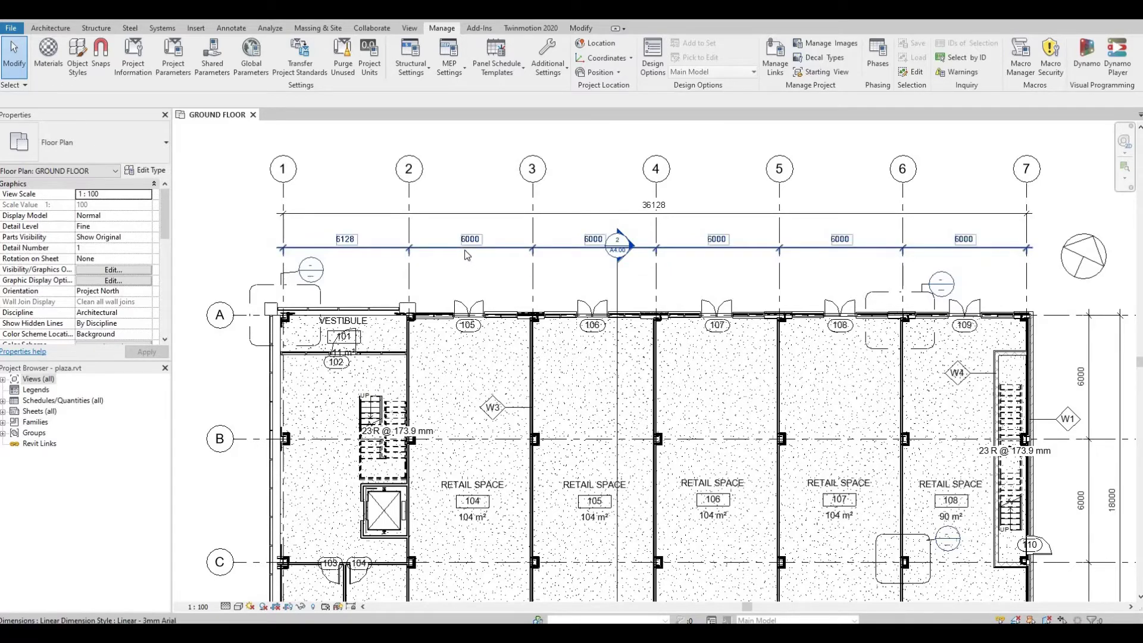
Duplicate the grid dimension string's type, name the copy 'Linear Metric' and apply it
click(351, 251)
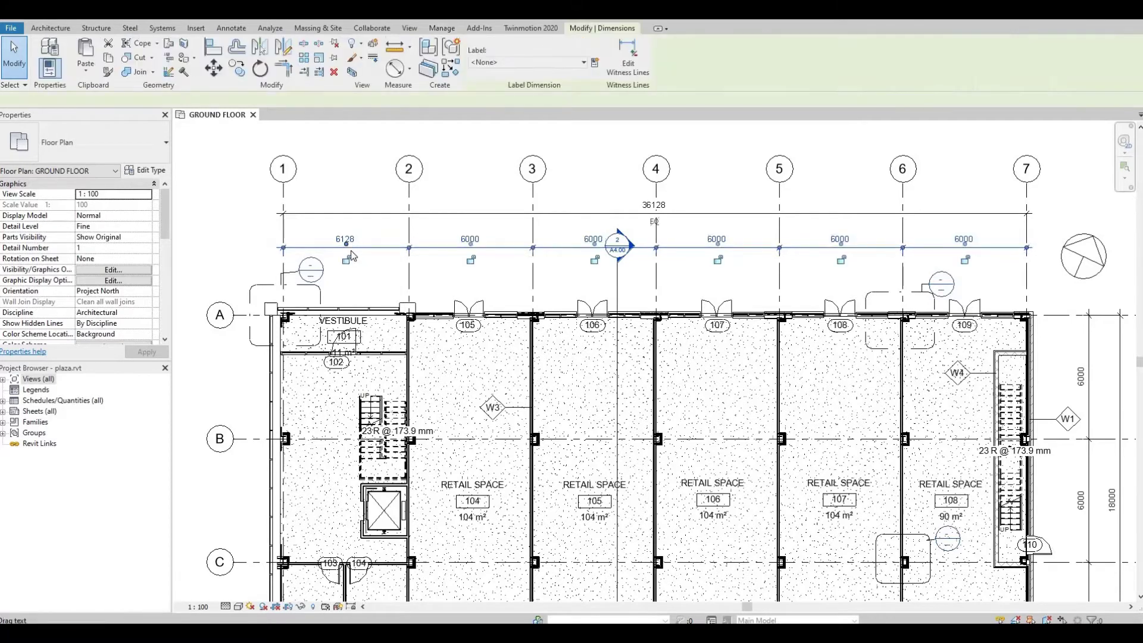
click(152, 172)
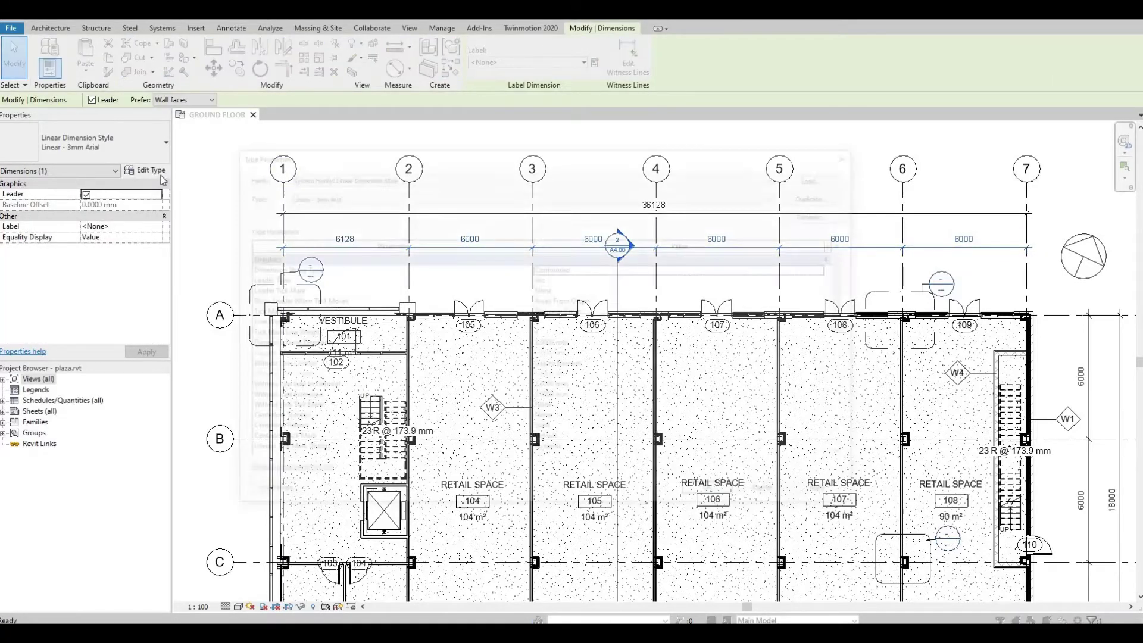
click(813, 197)
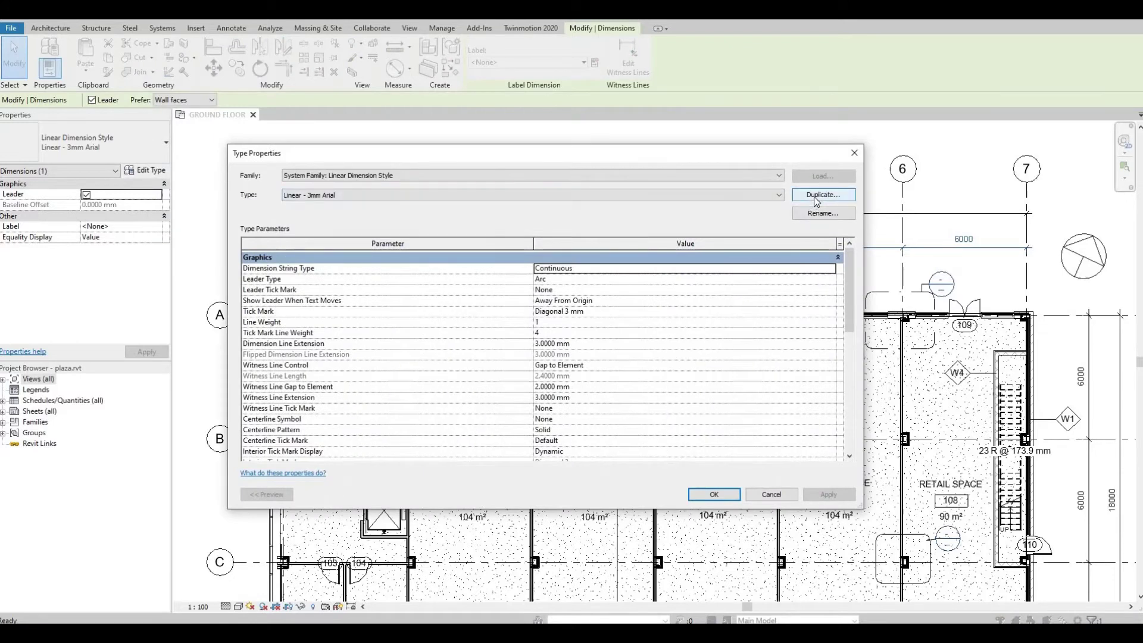
click(814, 196)
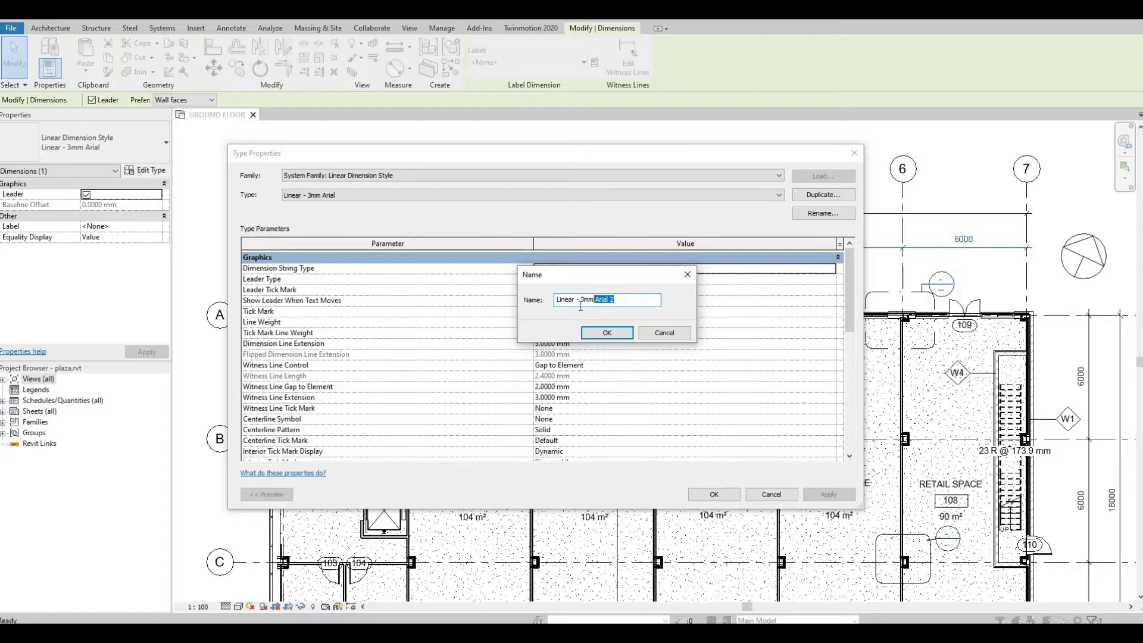
drag(620, 300, 580, 300)
key(BackSpace)
text(Metric)
click(607, 333)
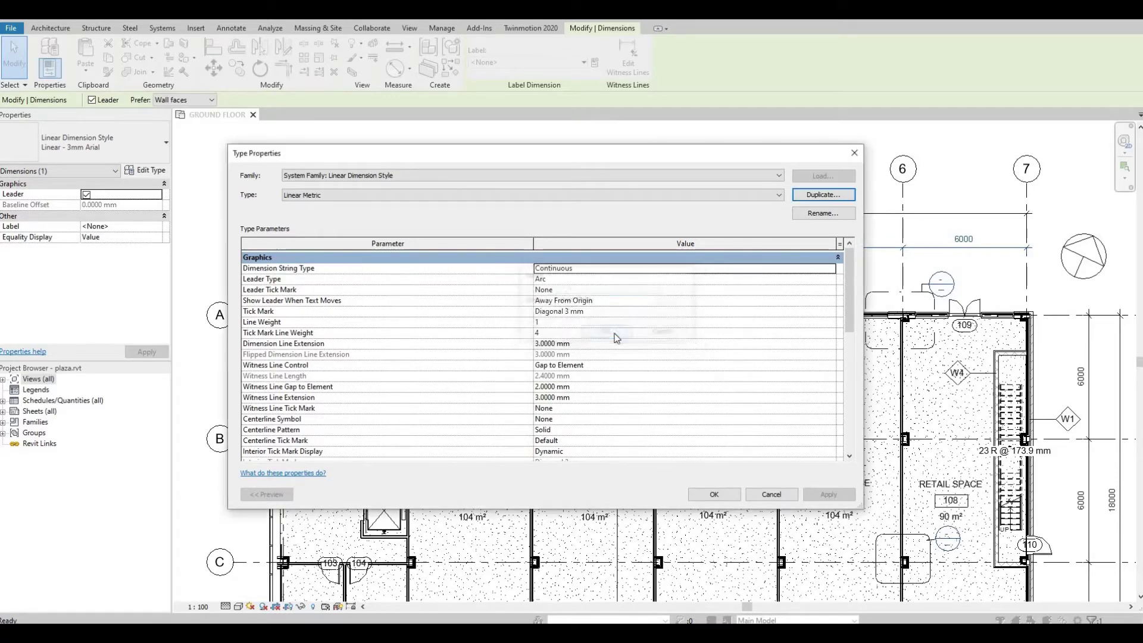
click(714, 493)
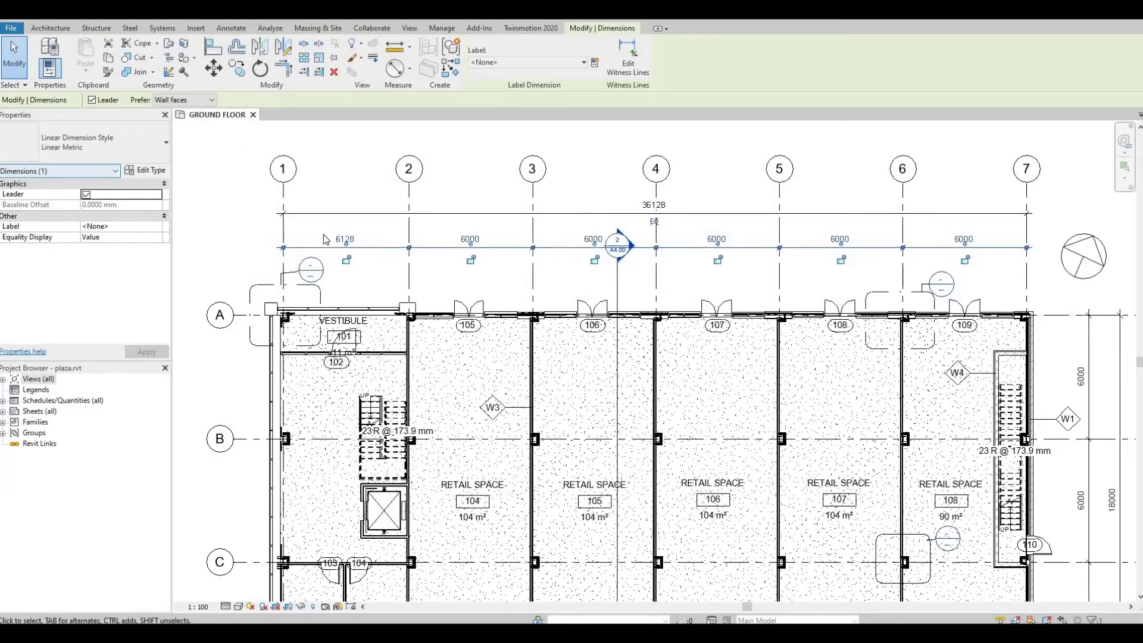
Copy the Linear Metric type into a new dimension type named 'Linear Imperial'
click(150, 171)
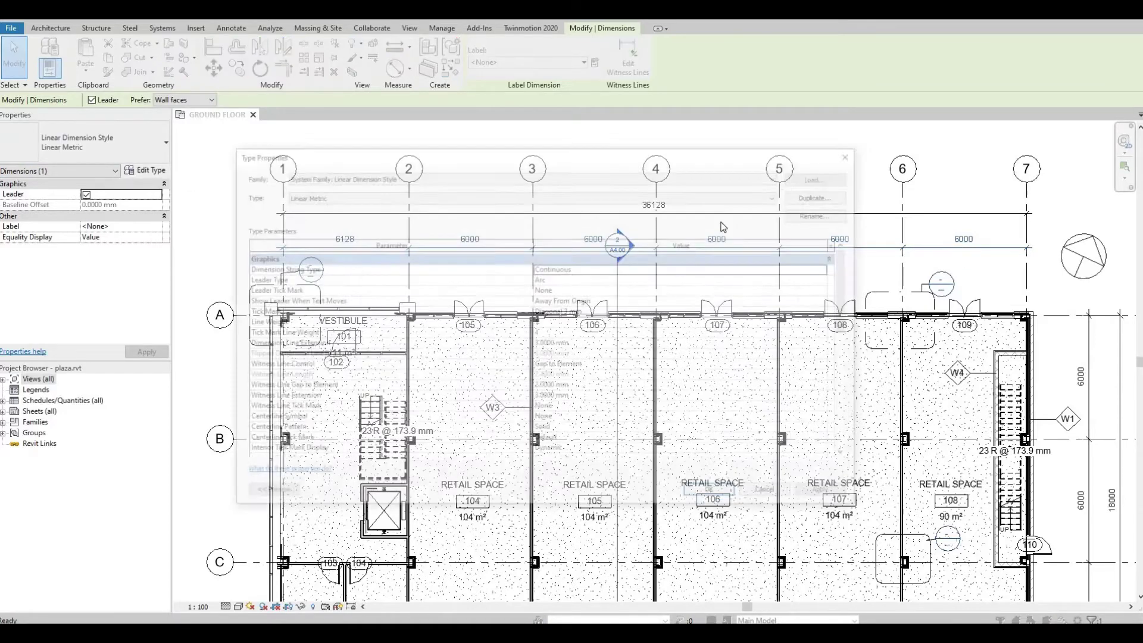
click(823, 195)
click(626, 300)
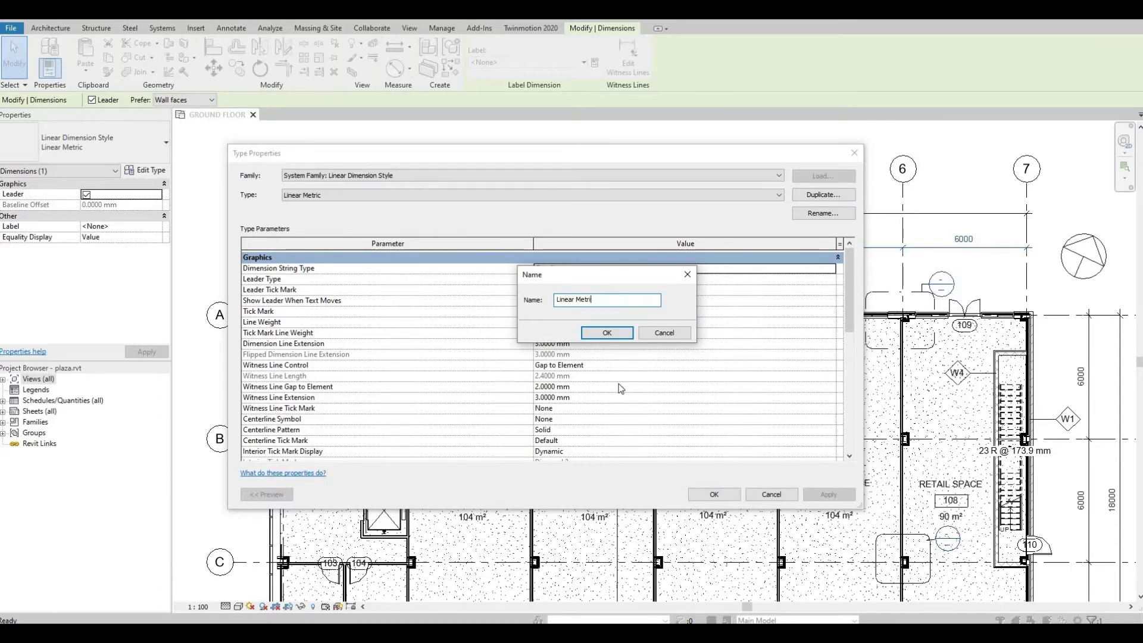
key(BackSpace)
click(607, 333)
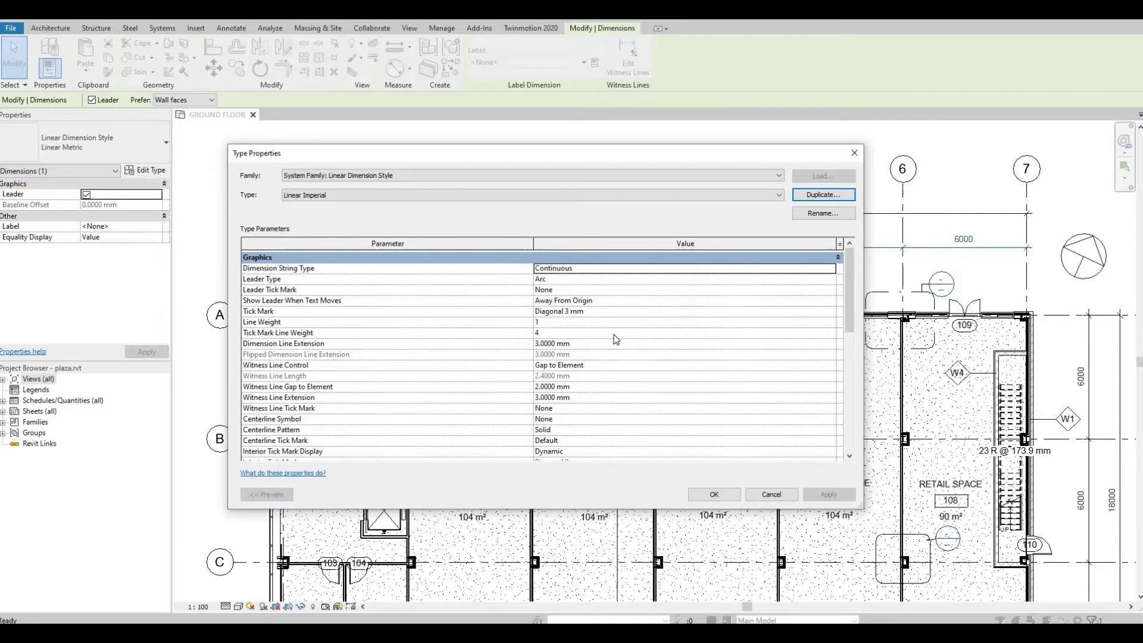
scroll(614, 338, down, 4)
scroll(614, 338, down, 4)
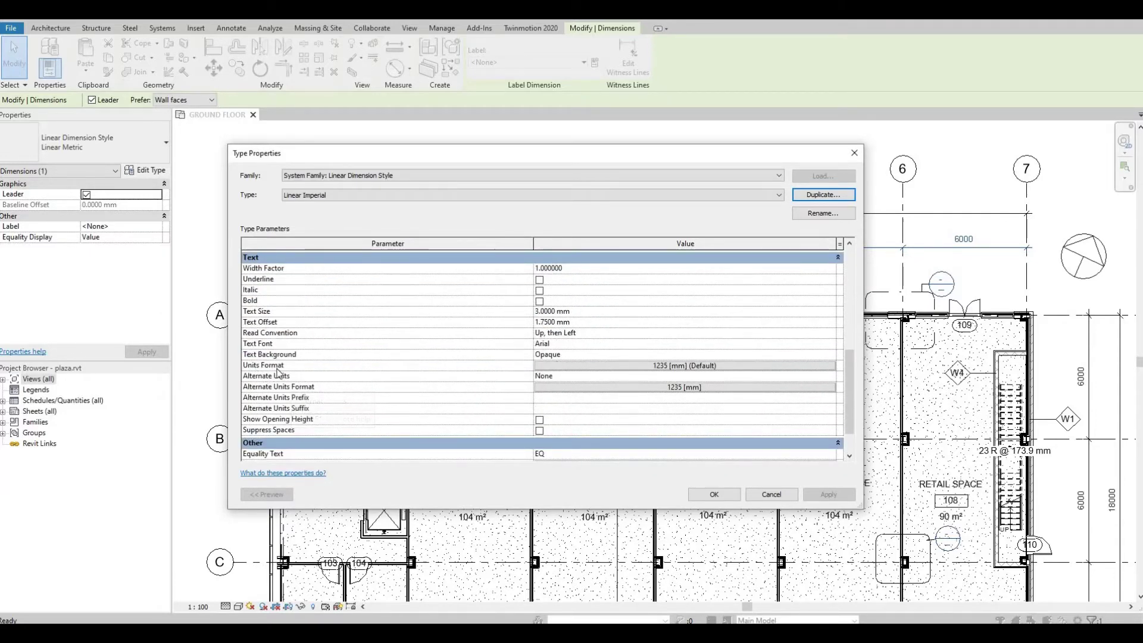
Give Linear Imperial its own feet-and-fractional-inches units format, ignoring project settings, and apply it
click(591, 369)
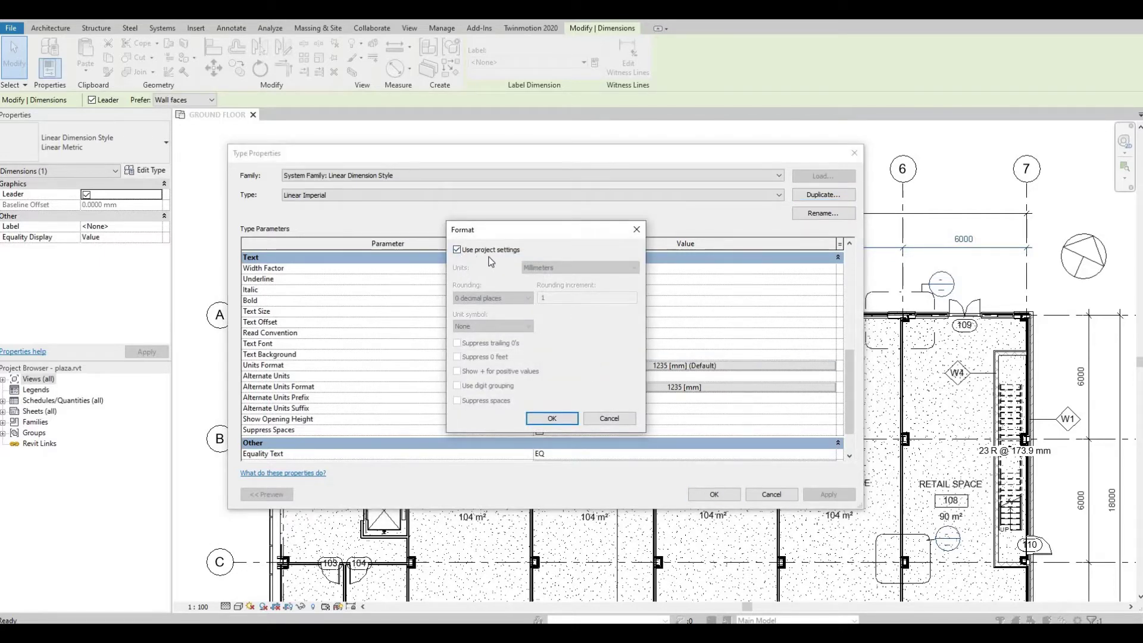
click(456, 250)
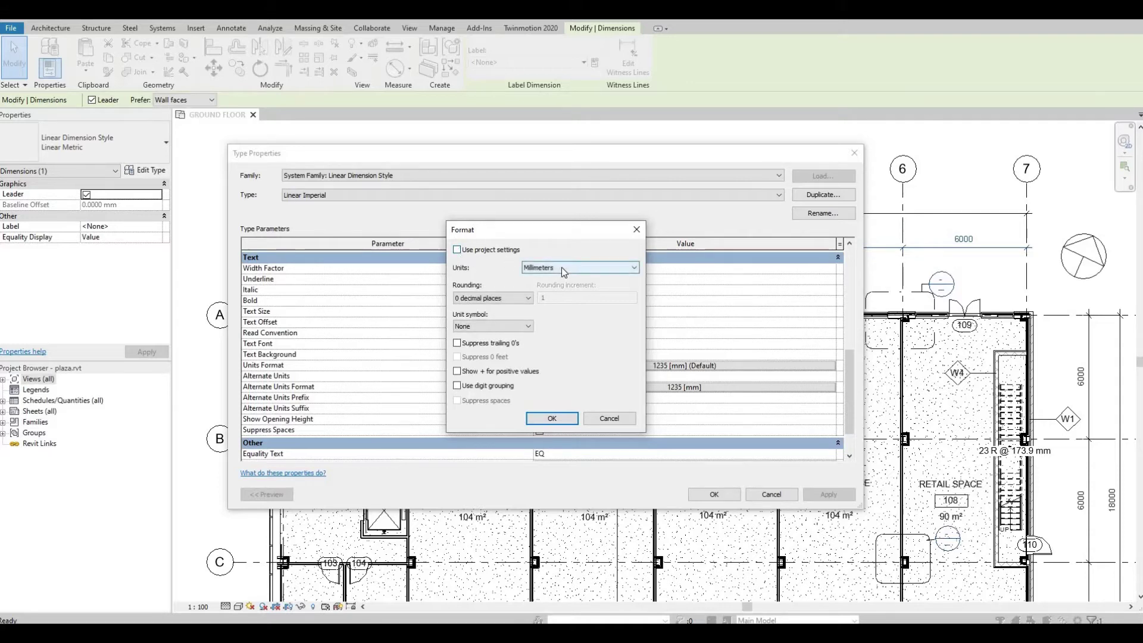
click(561, 267)
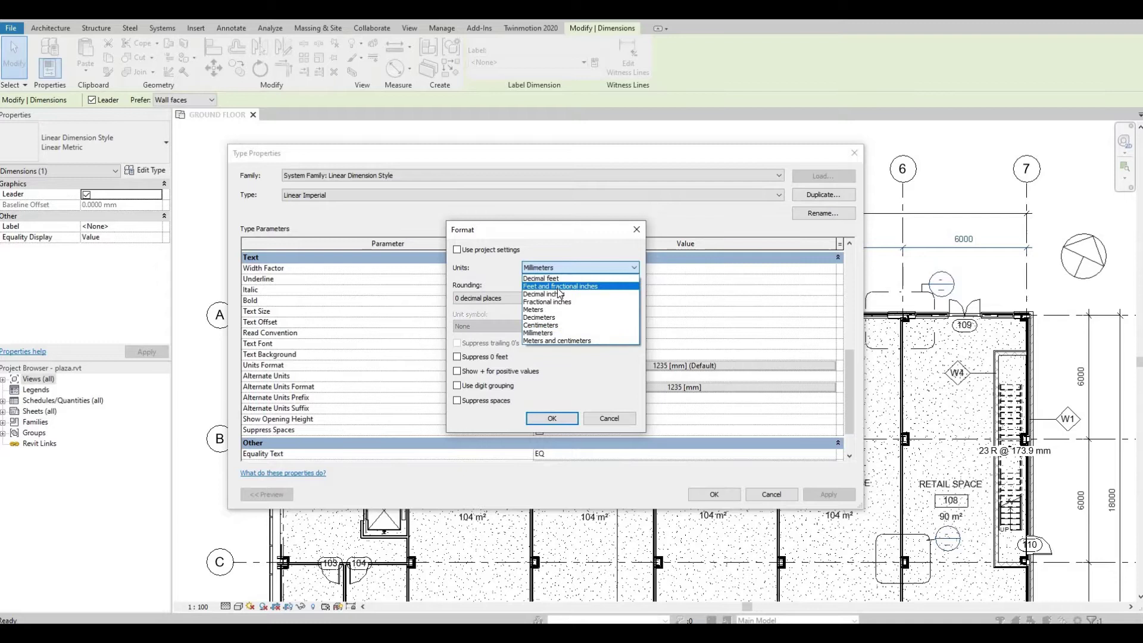
click(572, 286)
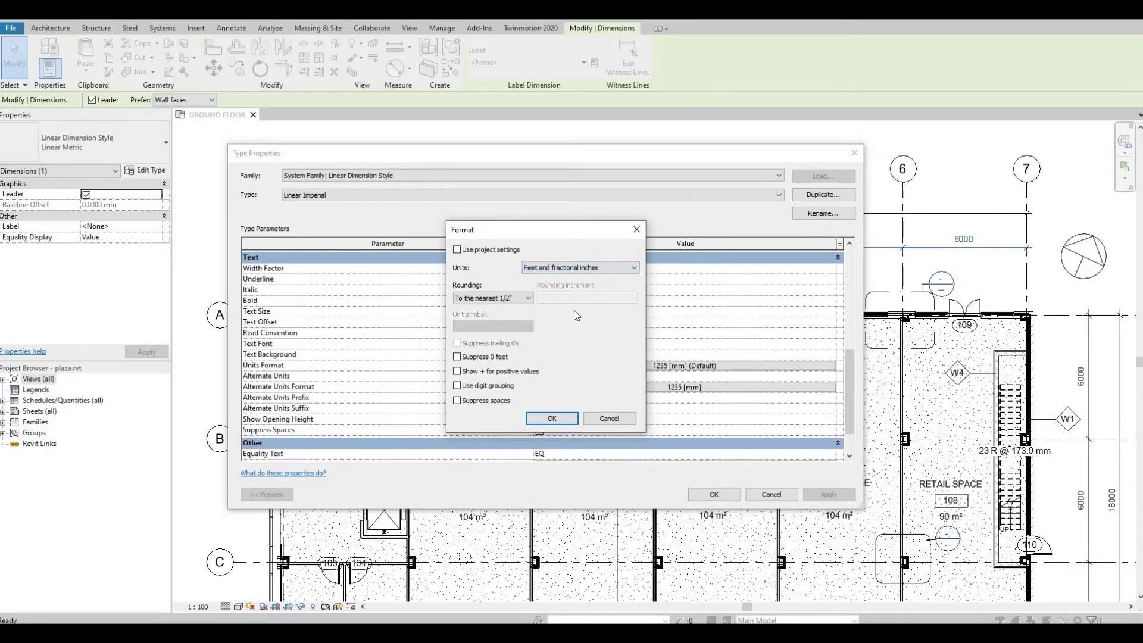
click(555, 418)
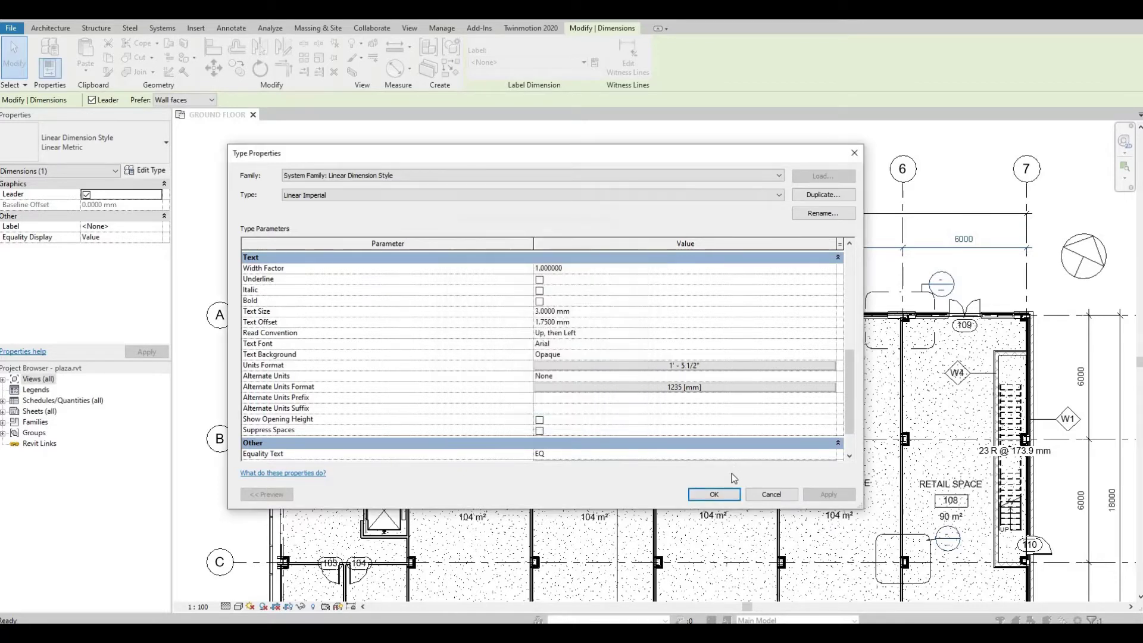
click(715, 495)
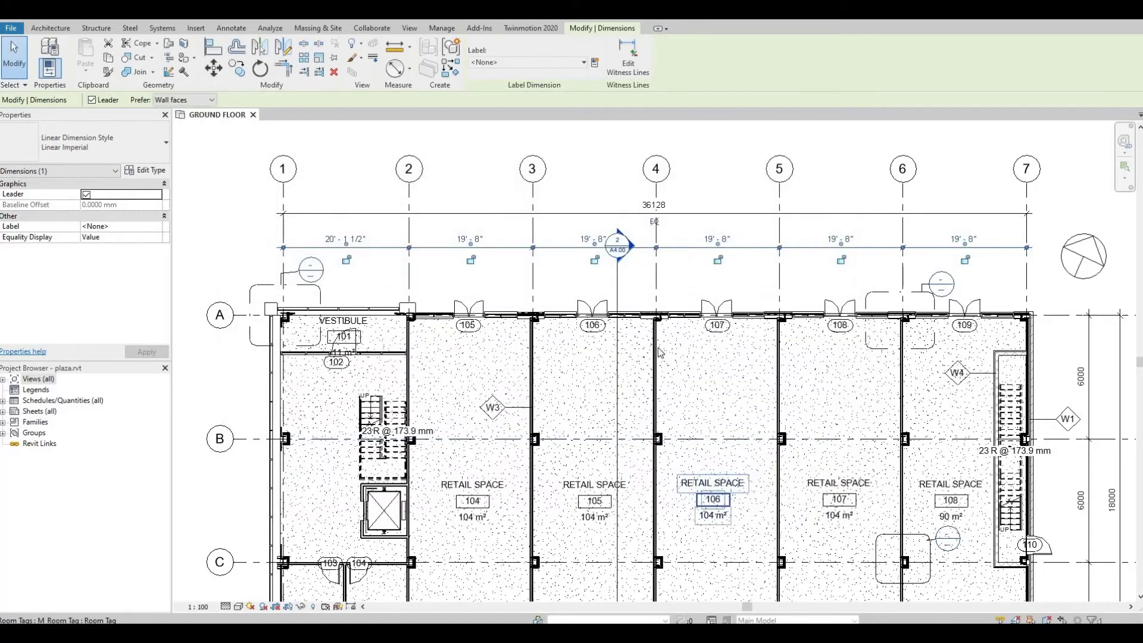
Toggle the grid dimensions between Linear Metric and Linear Imperial, ending on Linear Metric
click(128, 150)
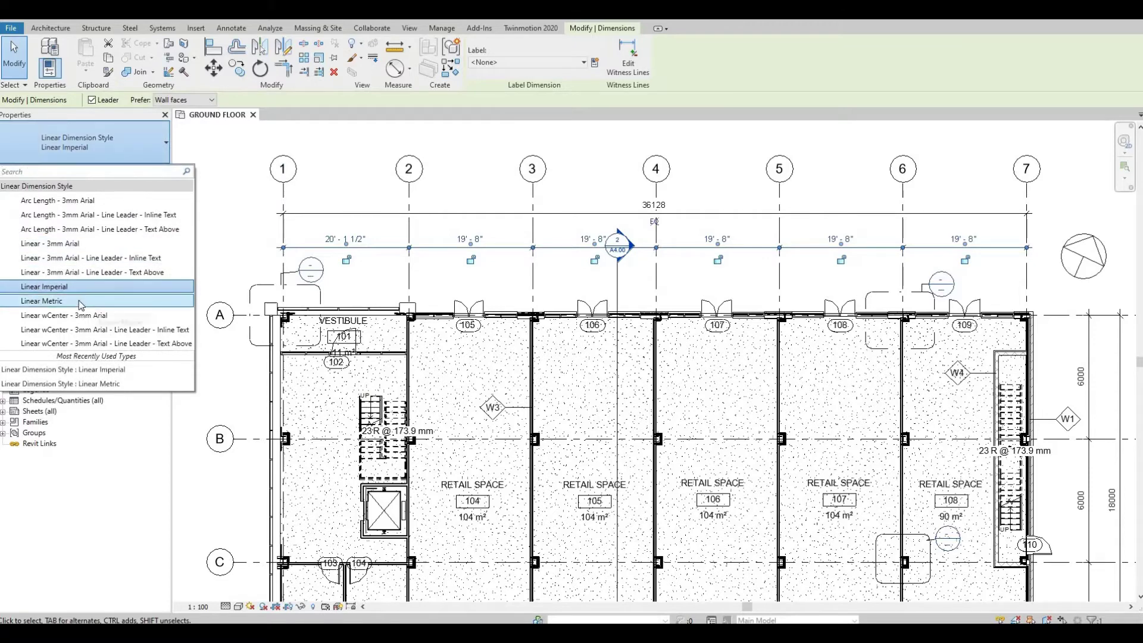
click(79, 302)
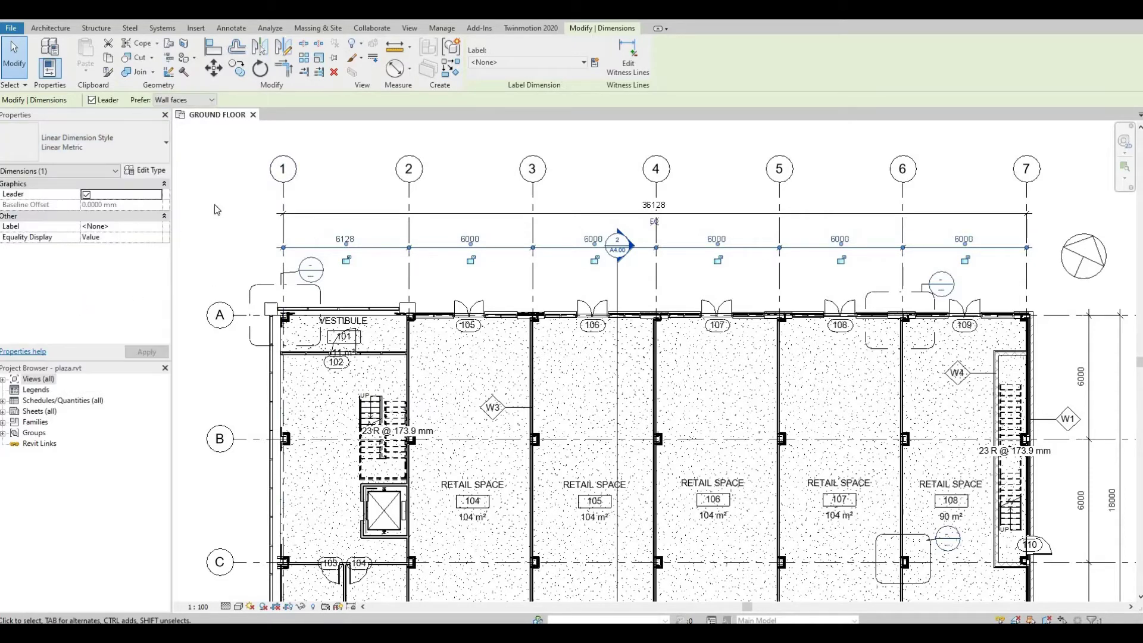
click(117, 141)
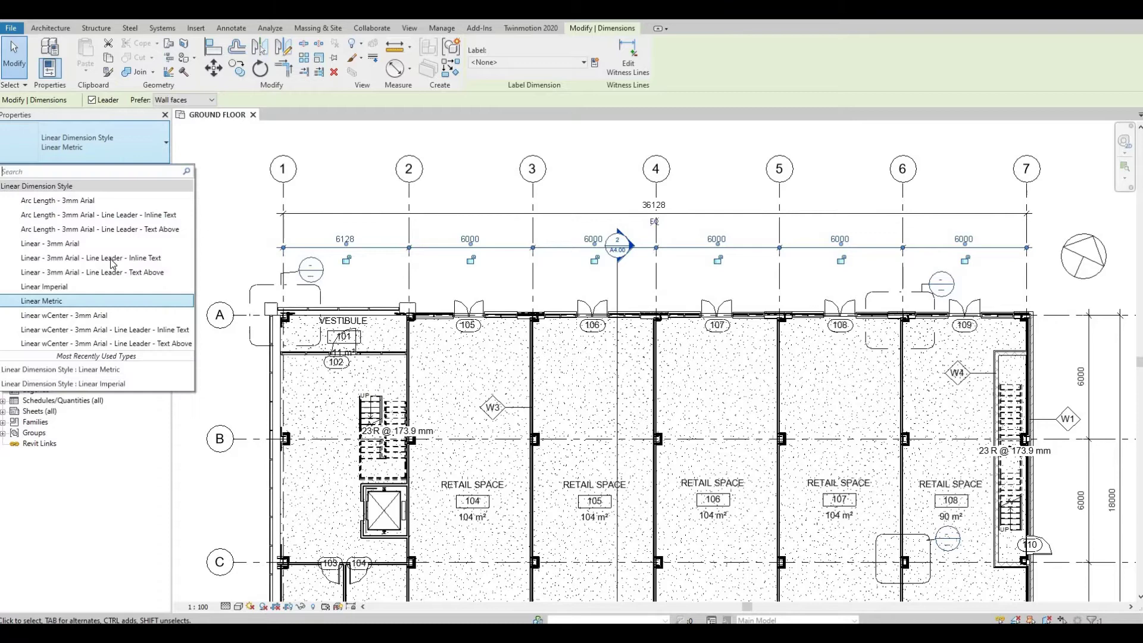
click(71, 287)
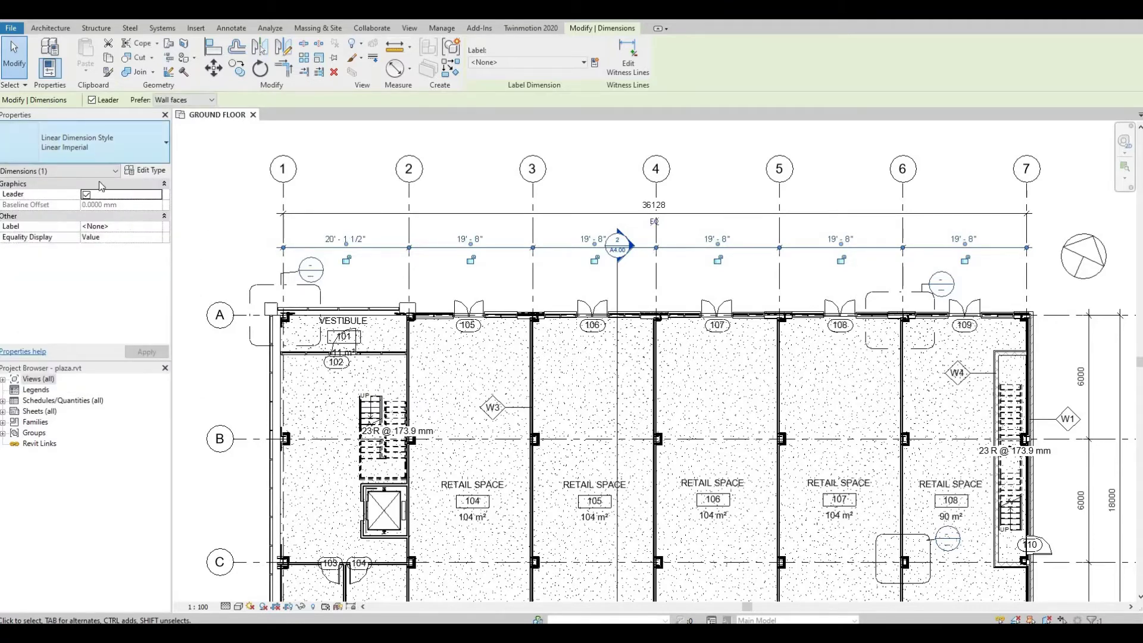
click(104, 144)
click(55, 301)
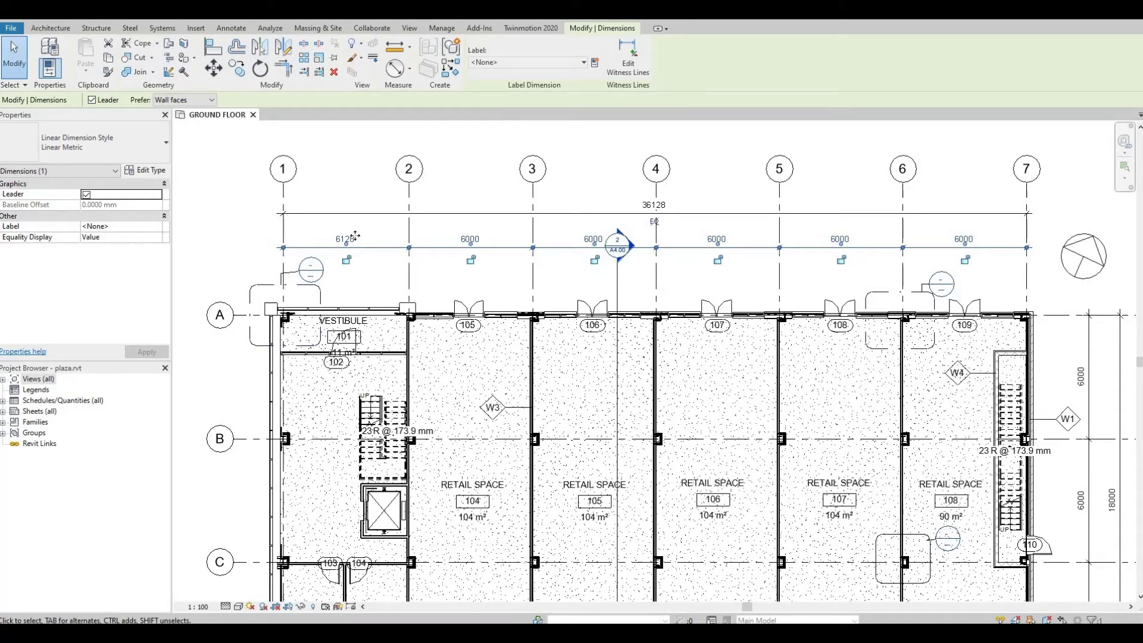
Duplicate the Linear Metric type, editing the new name to 'Linear Metric and Imperial'
click(149, 171)
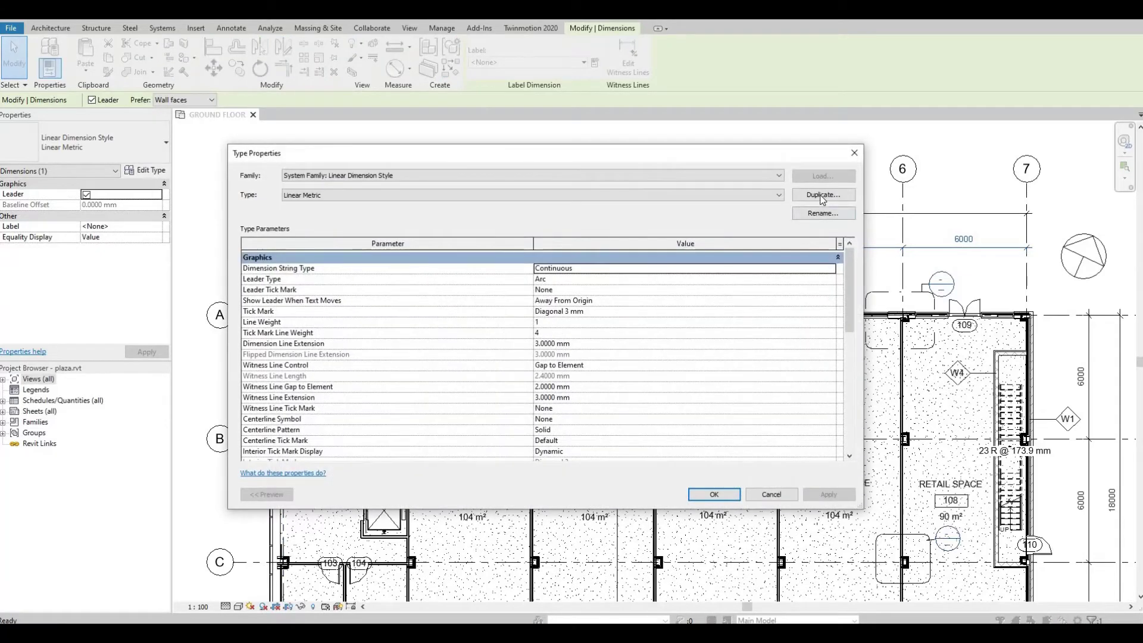
click(821, 194)
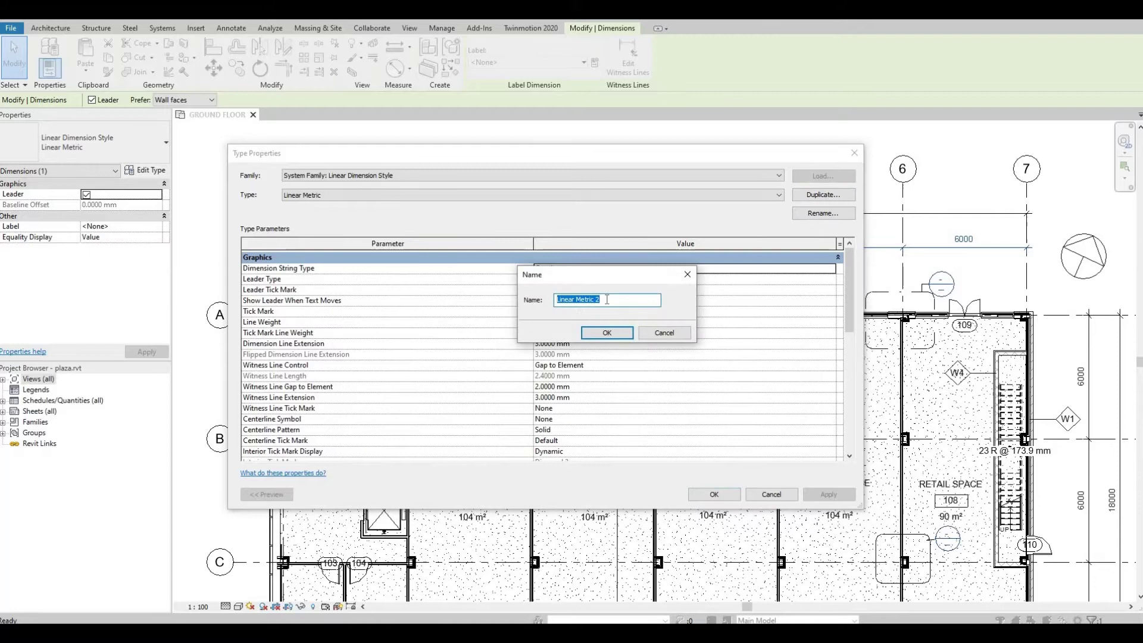
key(End)
key(BackSpace)
text(and )
text(Impe)
text(ria)
text(l)
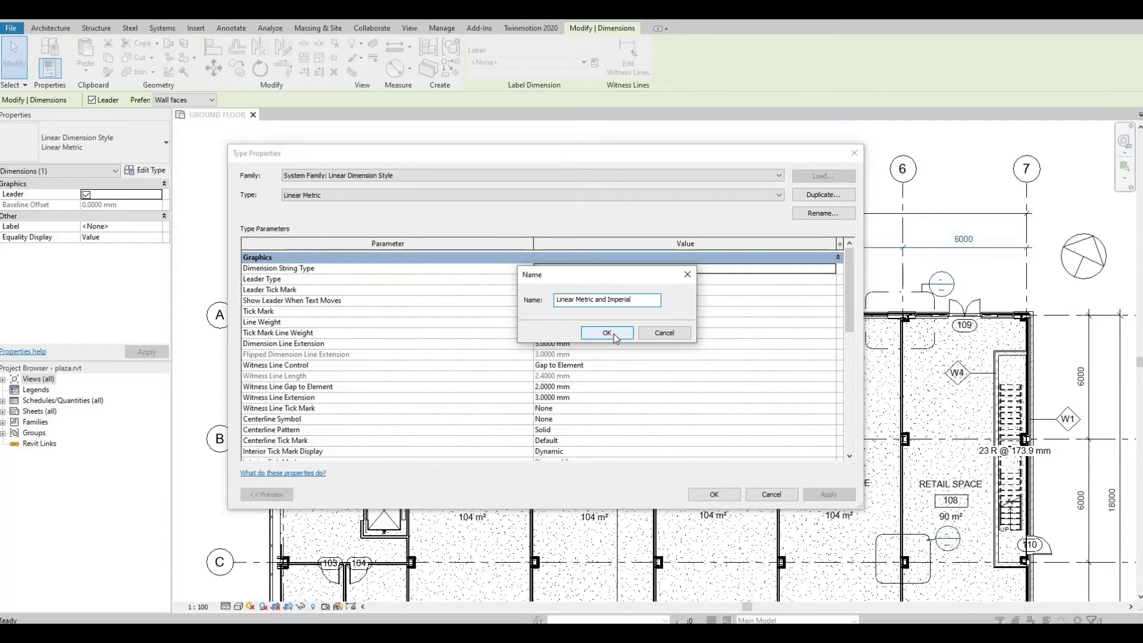
Confirm the new type name and set its alternate units to feet and fractional inches
click(606, 332)
scroll(614, 339, down, 5)
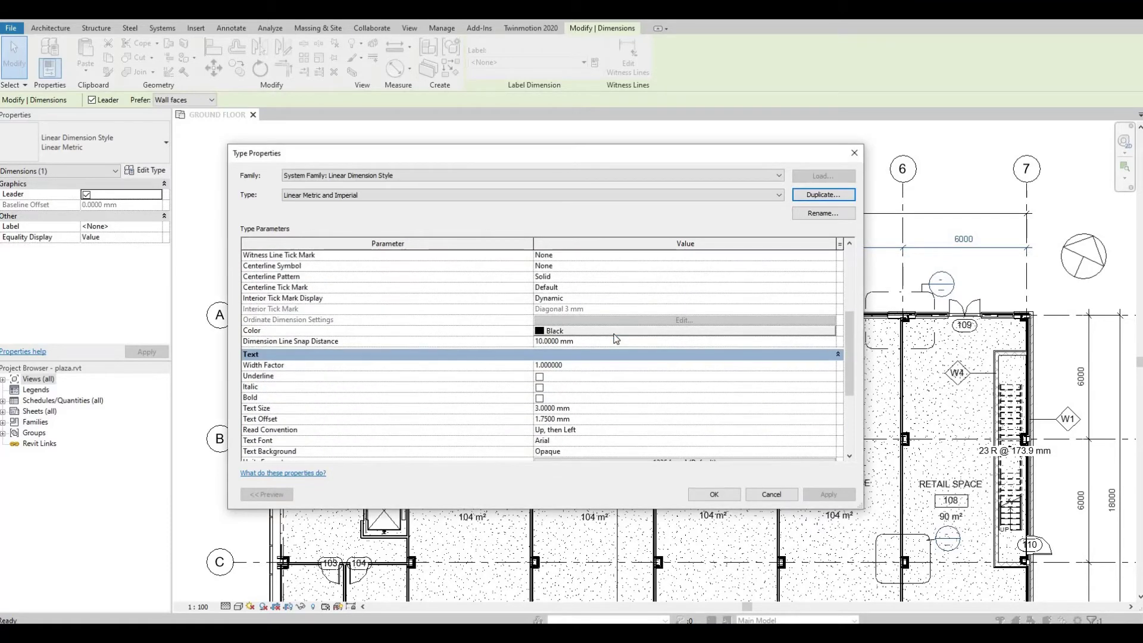
scroll(614, 338, down, 1)
scroll(612, 337, down, 3)
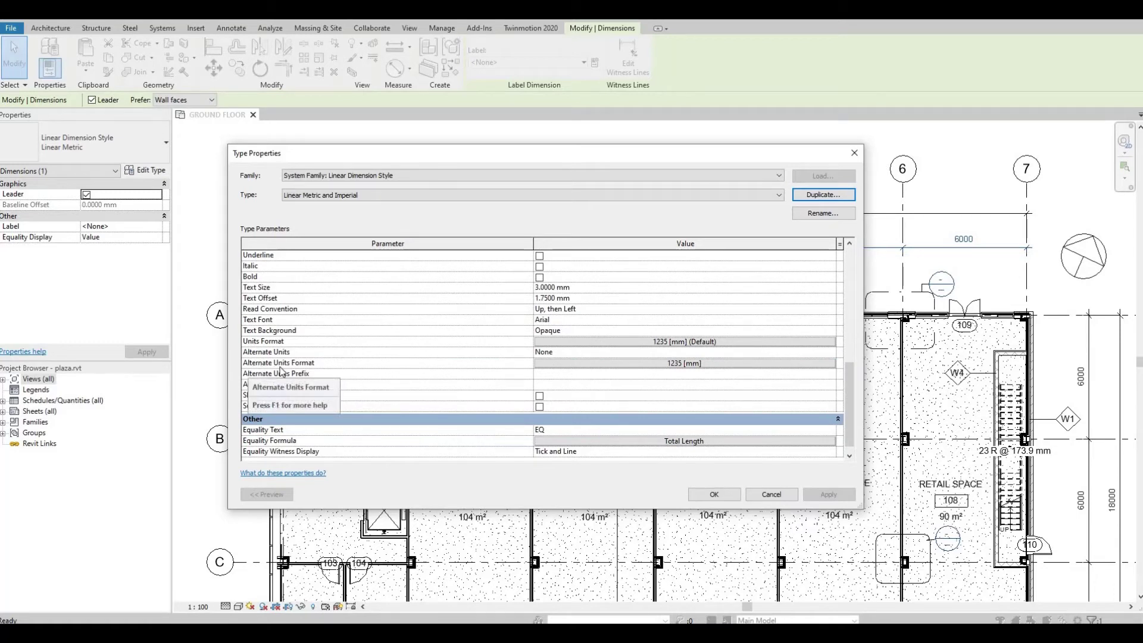
click(615, 363)
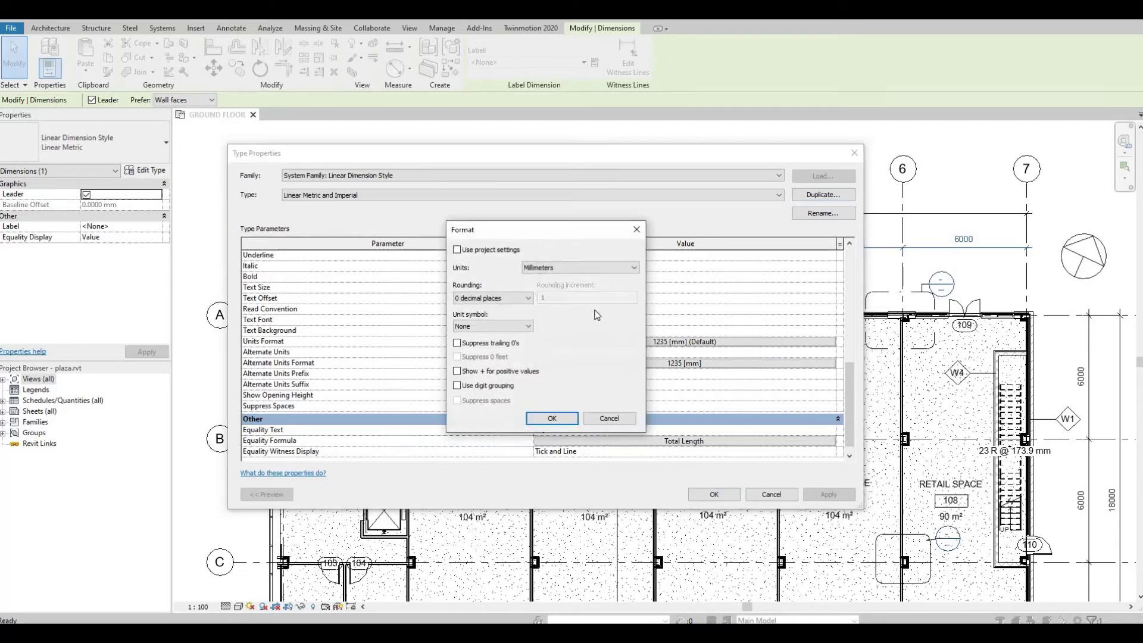
click(567, 269)
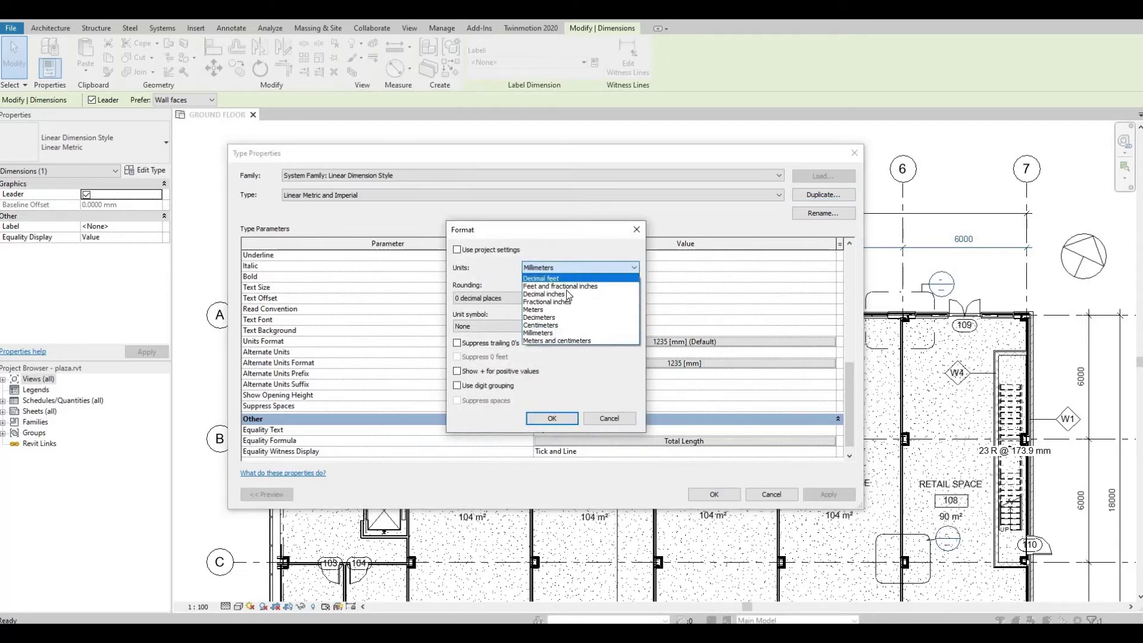
key(Up)
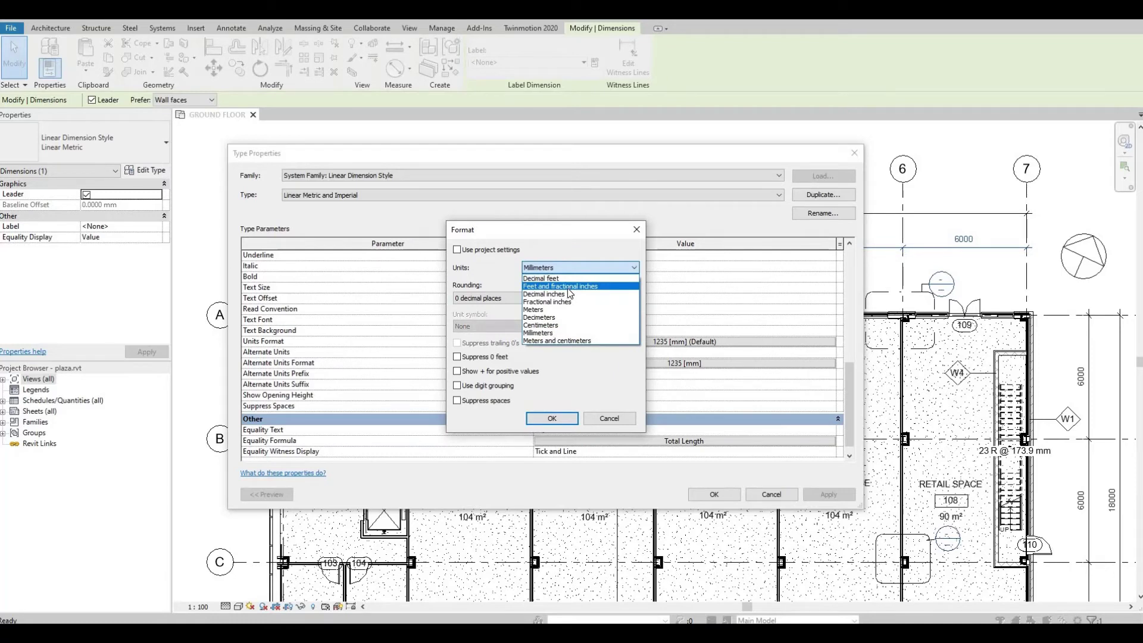
key(Return)
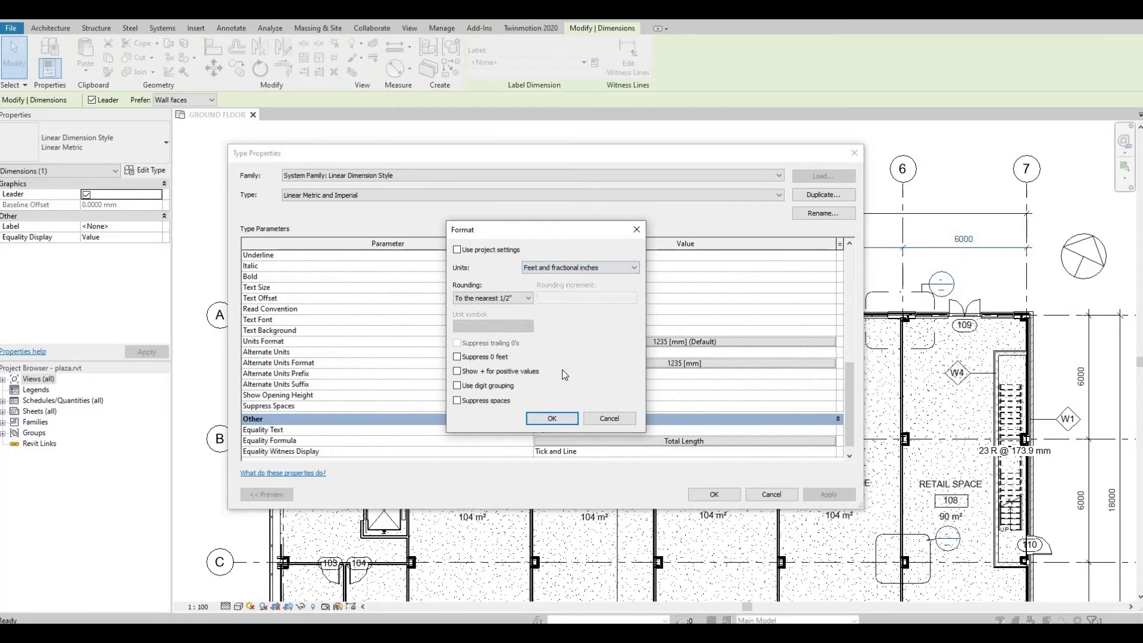
click(553, 419)
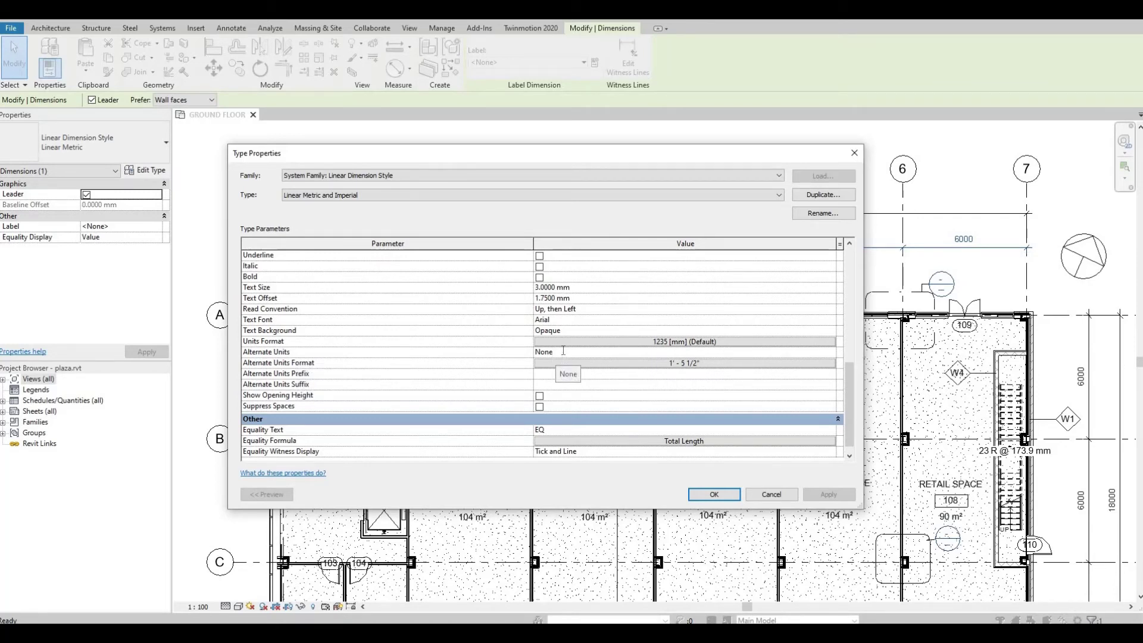
Place alternate units Below, so grids read 6000 over 19'-8", and close Type Properties
click(698, 351)
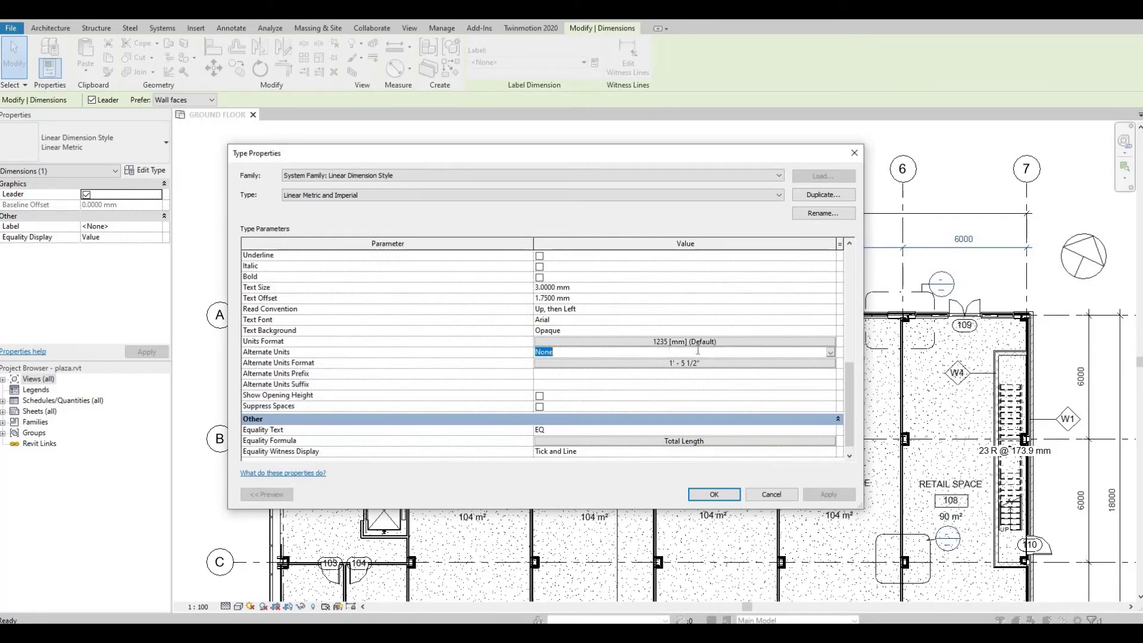
click(831, 353)
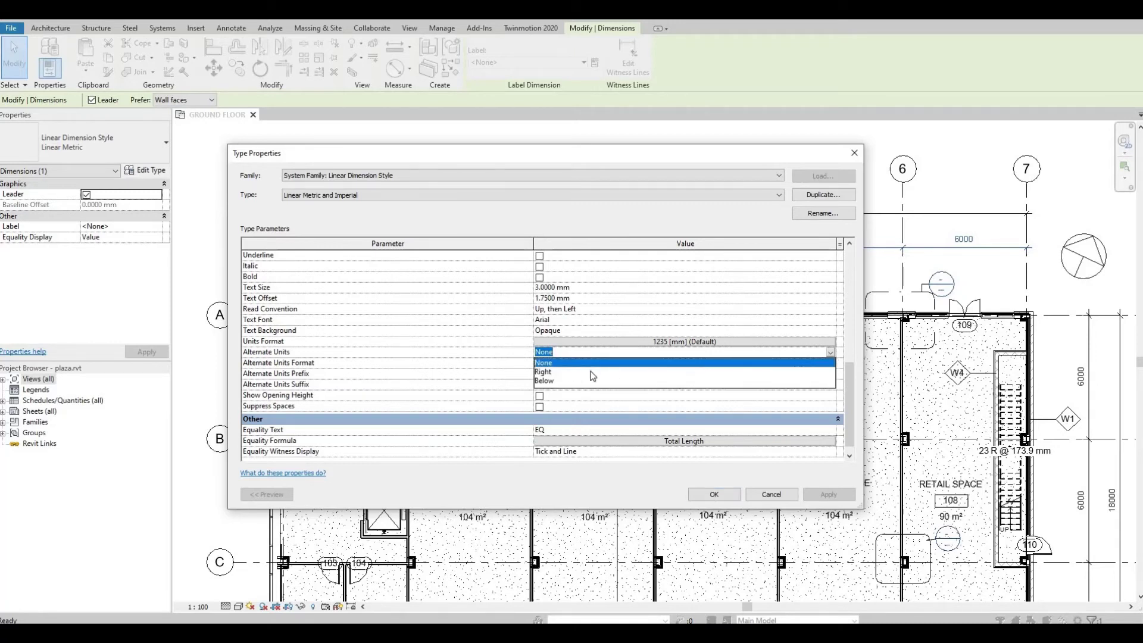
click(546, 383)
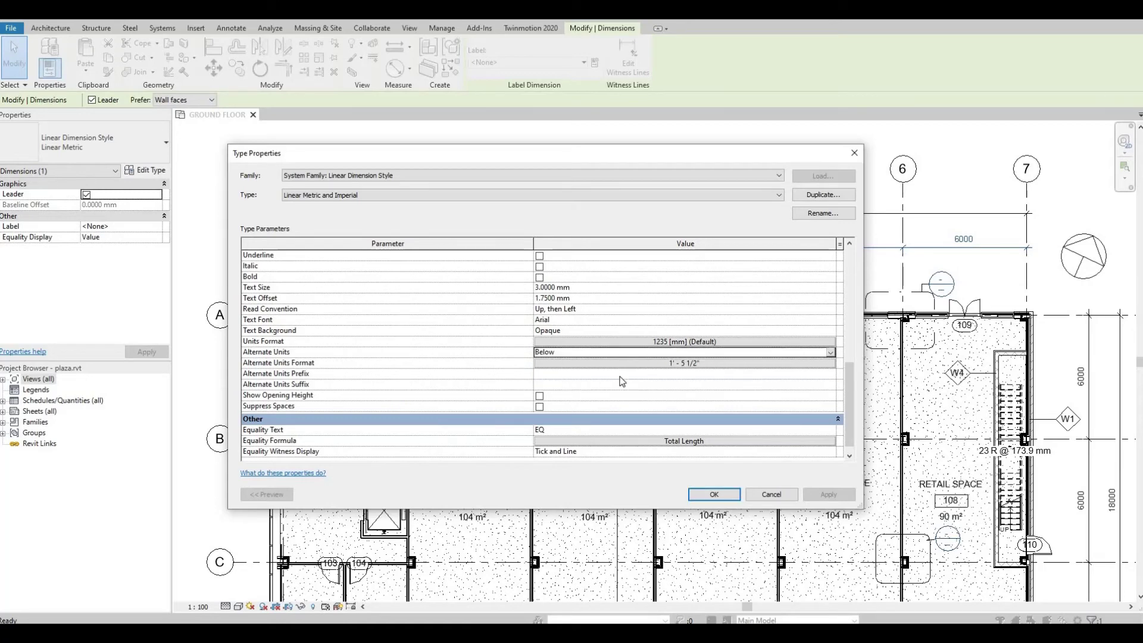
click(713, 495)
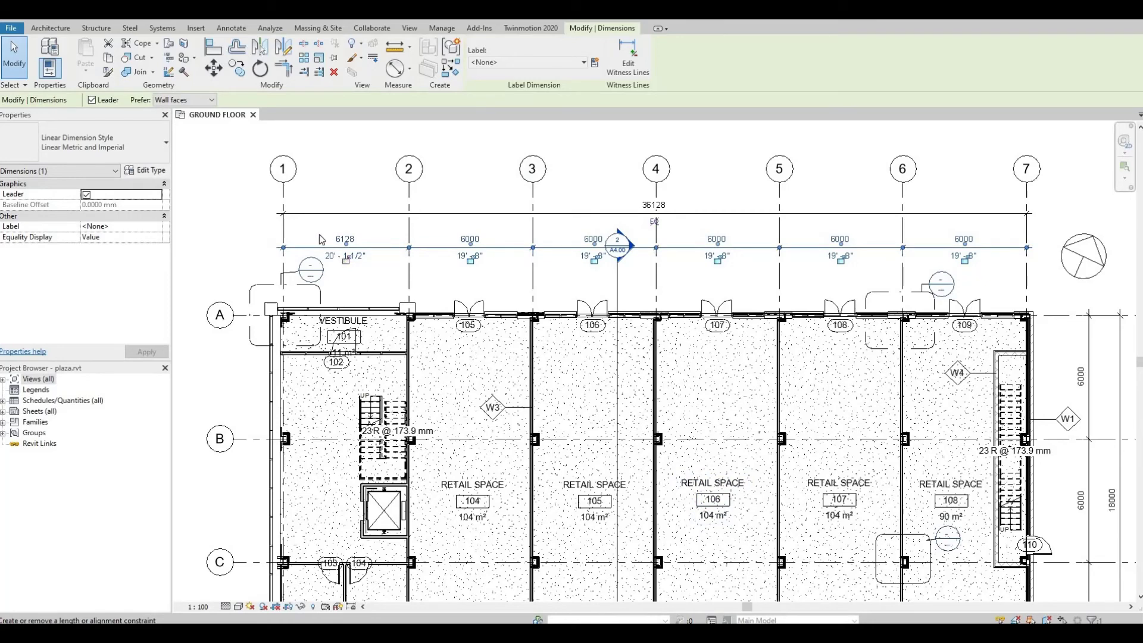
scroll(320, 239, up, 2)
scroll(445, 279, up, 2)
key(Escape)
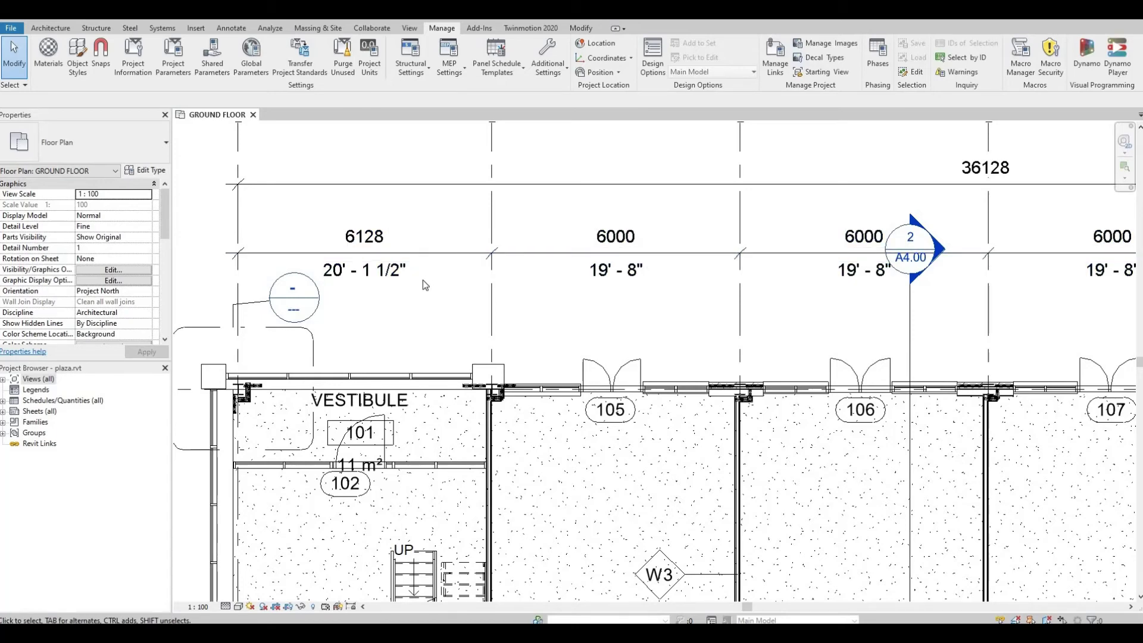
scroll(422, 280, down, 1)
scroll(422, 280, down, 1)
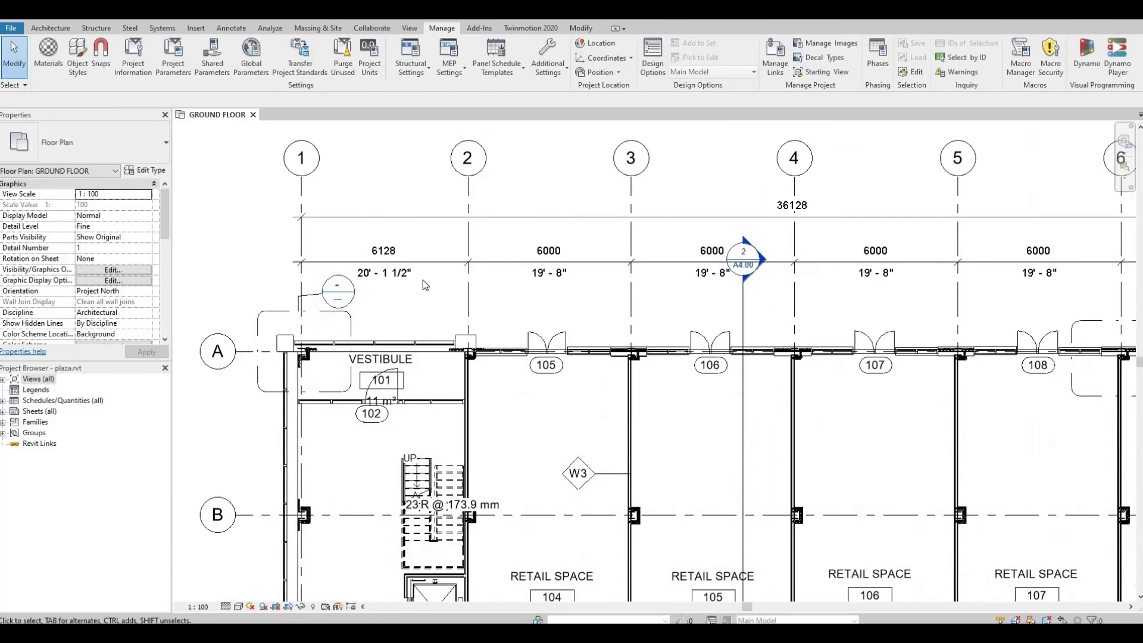
scroll(423, 280, down, 1)
scroll(422, 279, up, 1)
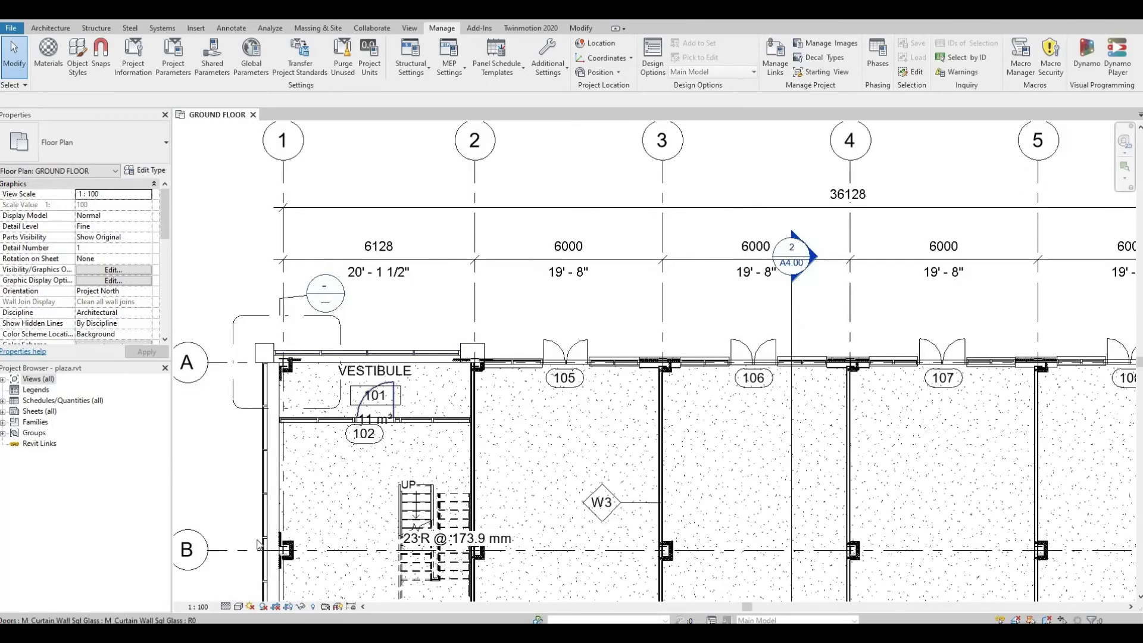
click(200, 607)
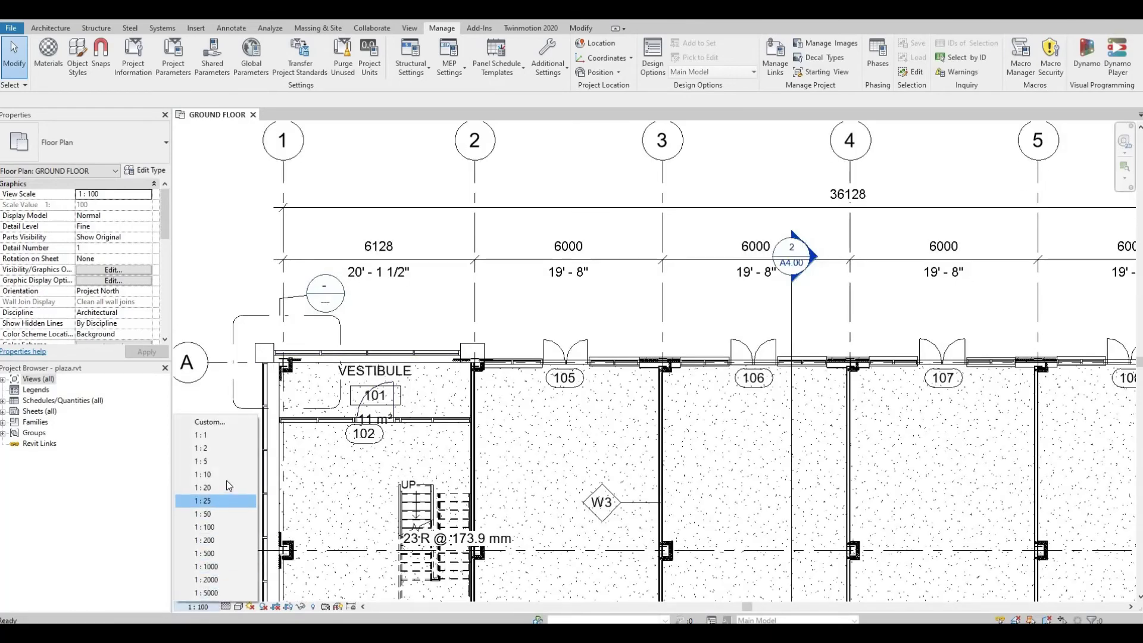
click(215, 516)
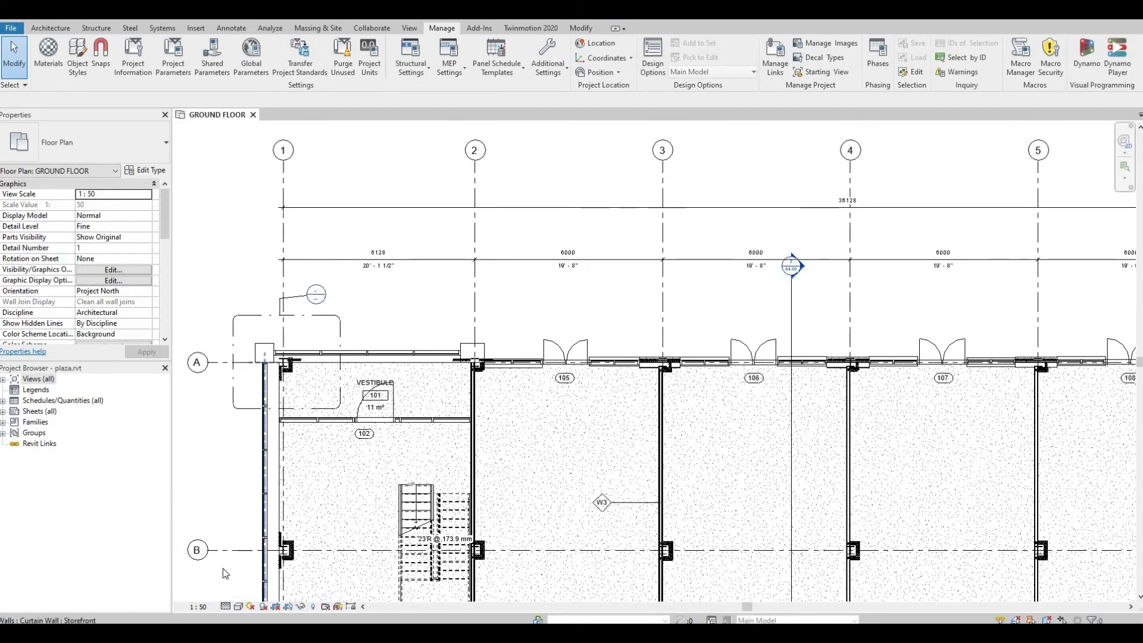
click(201, 608)
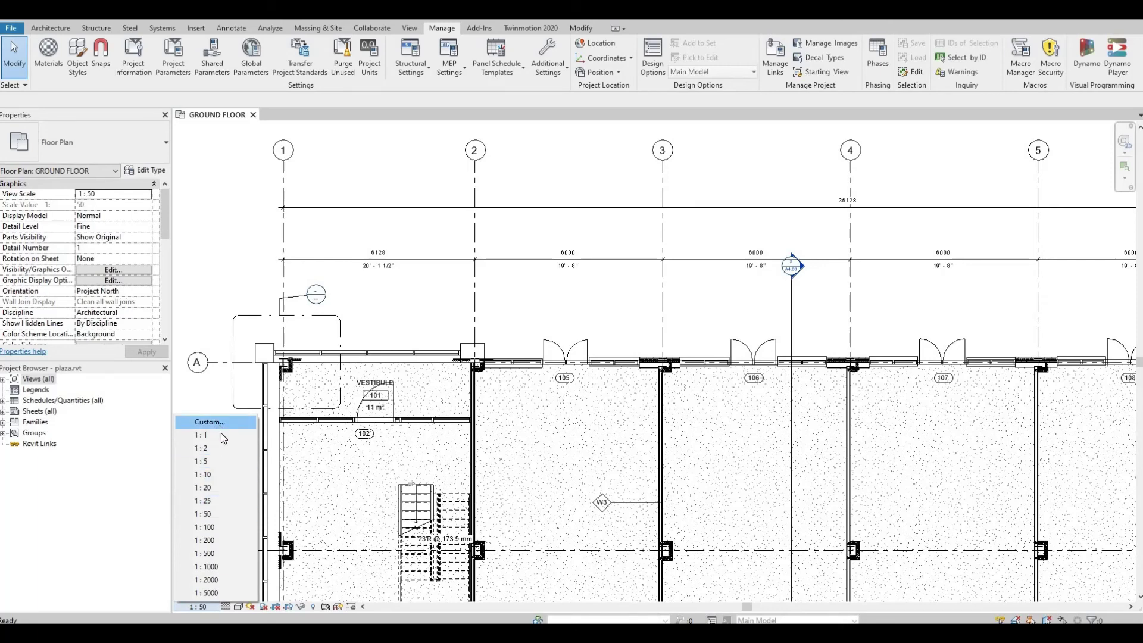
click(204, 526)
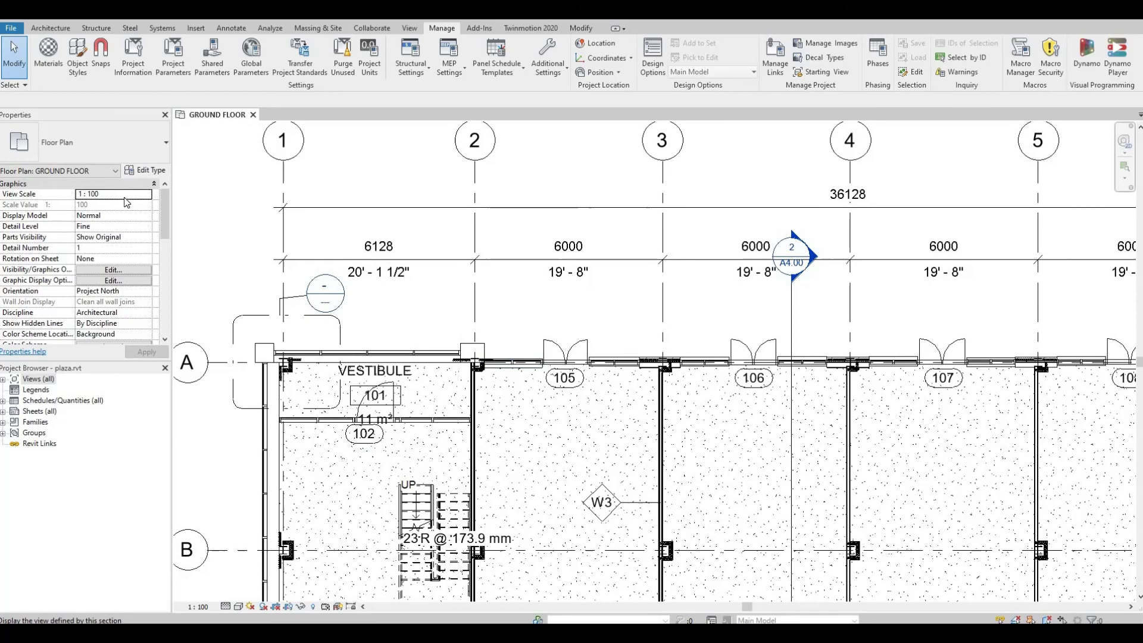
click(392, 257)
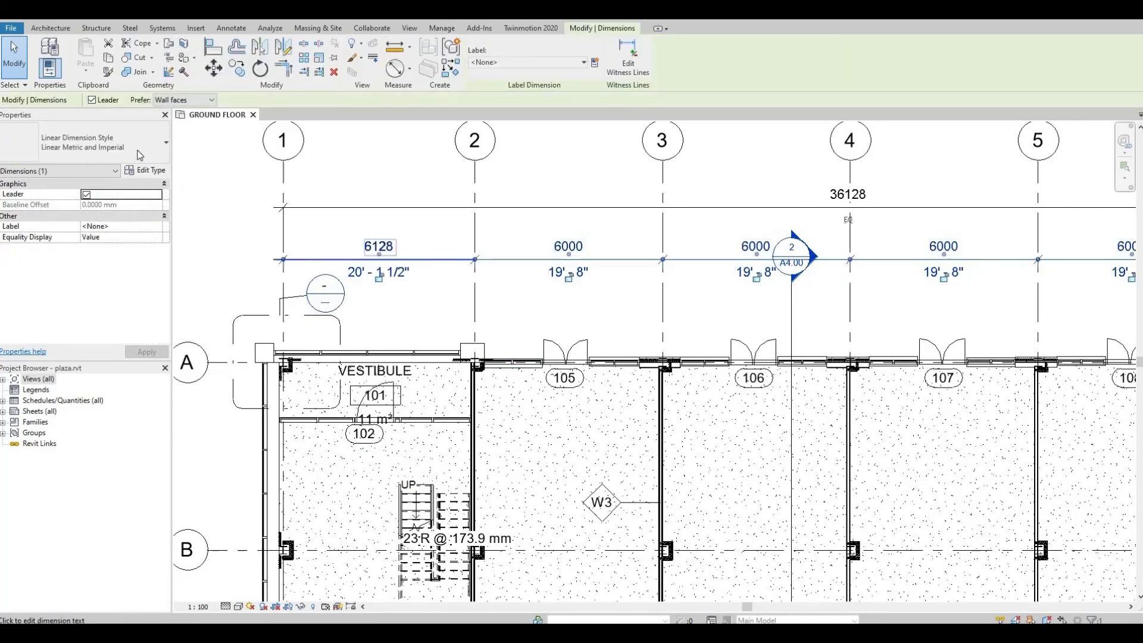
click(126, 146)
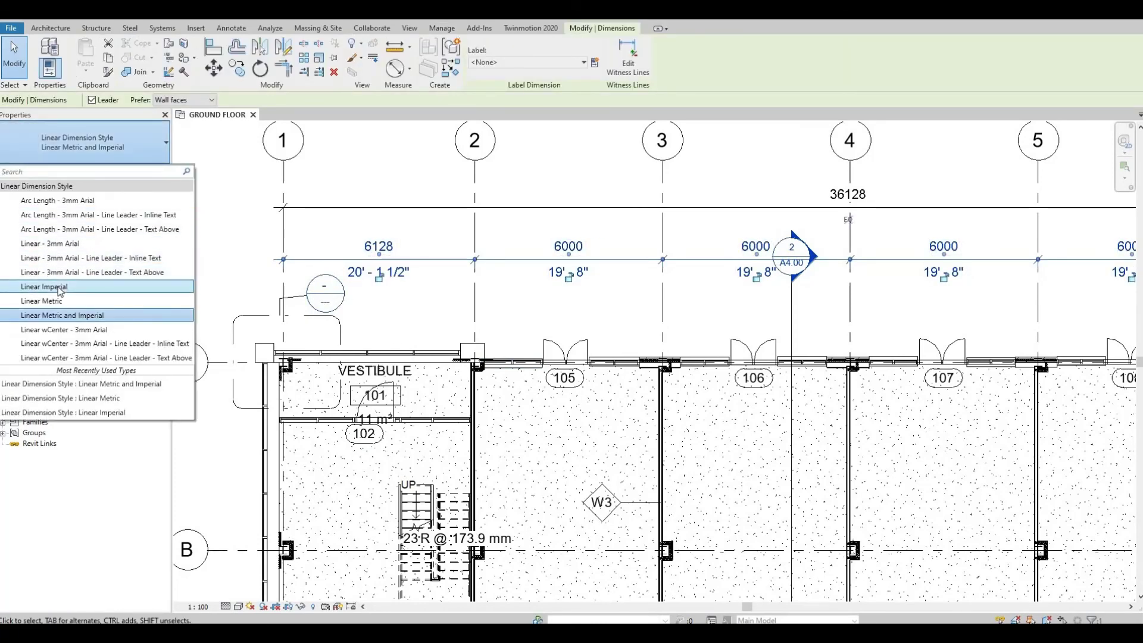
click(134, 137)
click(130, 141)
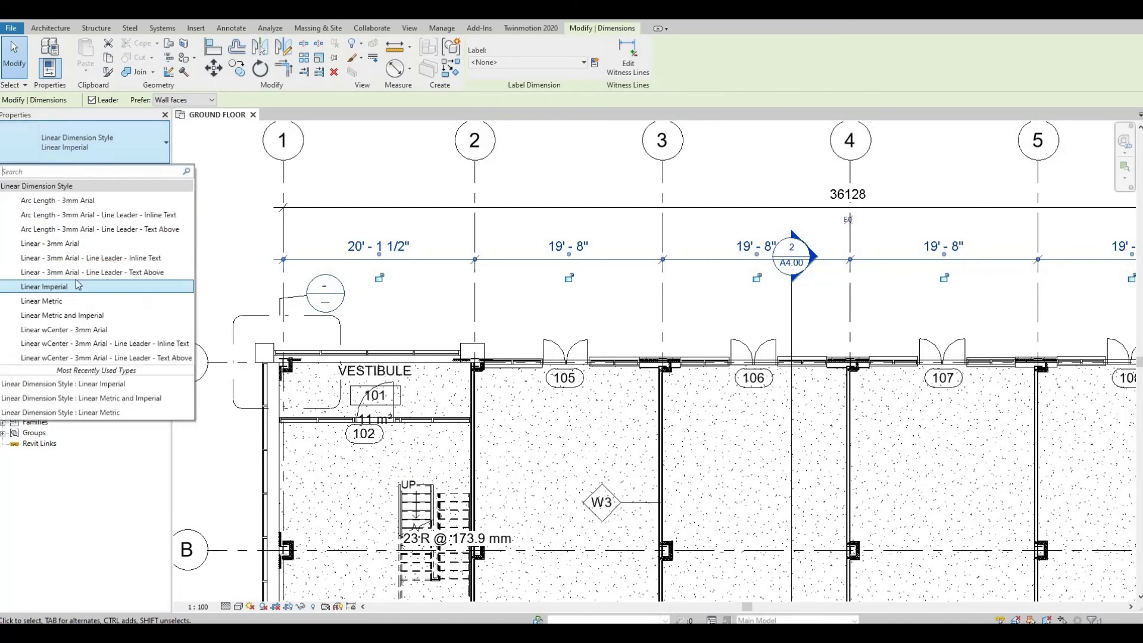
click(61, 302)
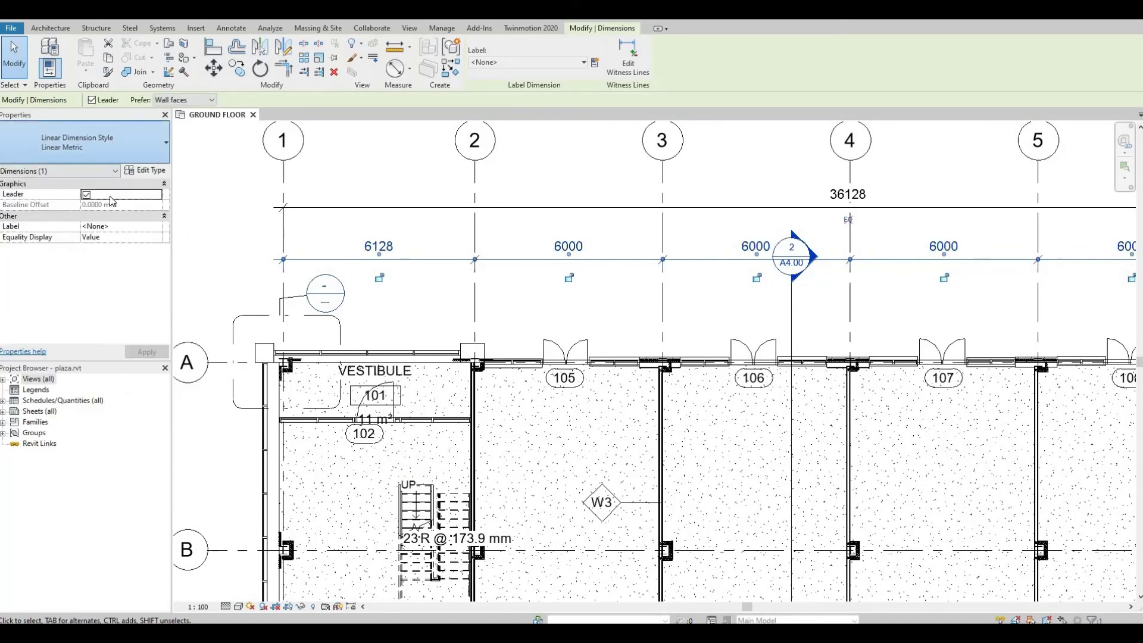
click(89, 143)
click(65, 314)
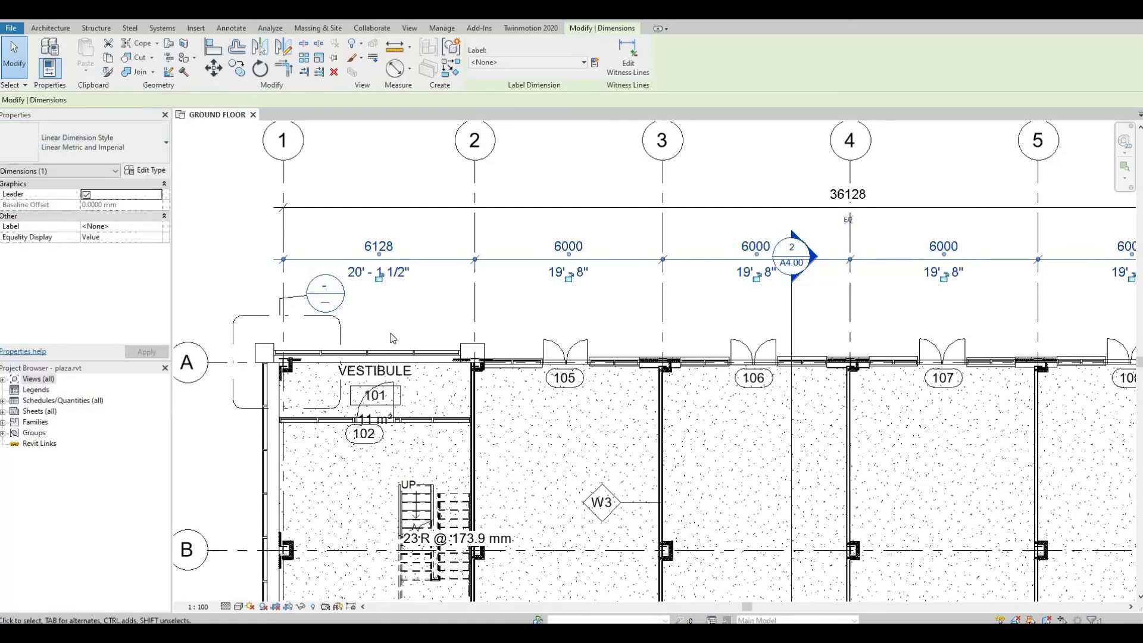